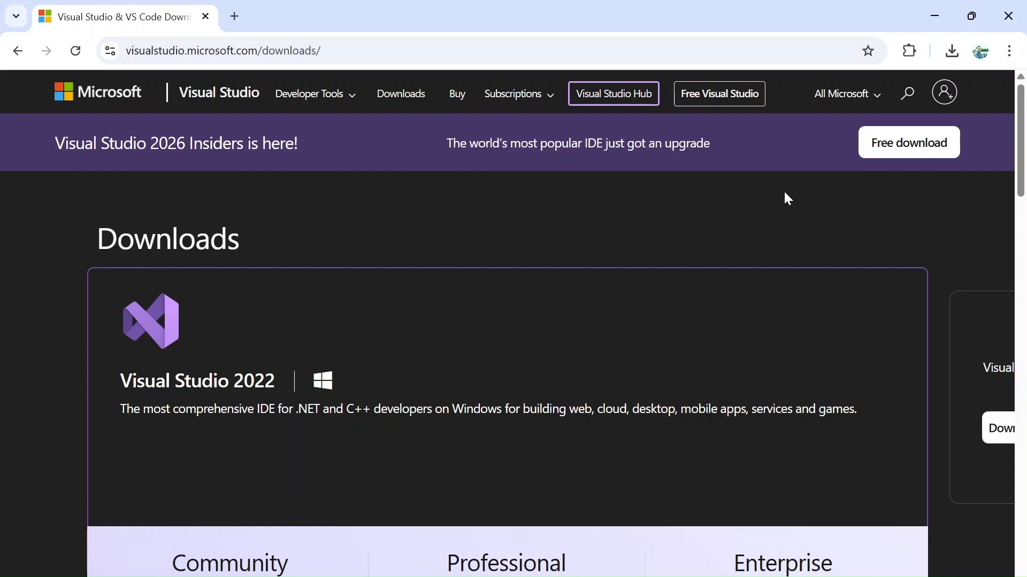
- Download the free Visual Studio 2022 Community installer, run VisualStudioSetup from the Downloads folder and continue past the license notice
{"action": "left_click_drag", "start_coordinate": [1019, 124], "coordinate": [1020, 190]}
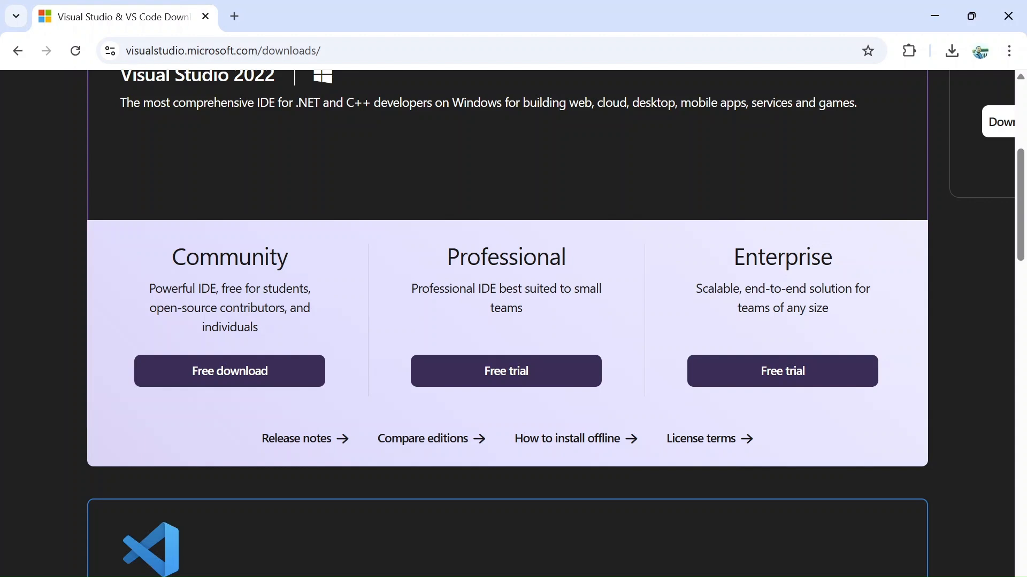
{"action": "left_click", "coordinate": [213, 369]}
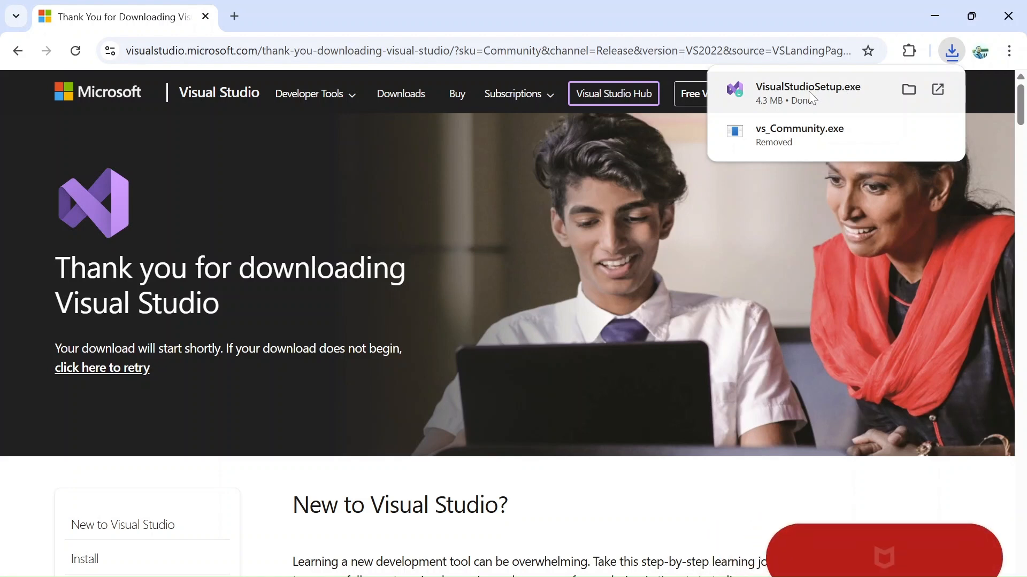
{"action": "left_click", "coordinate": [903, 95]}
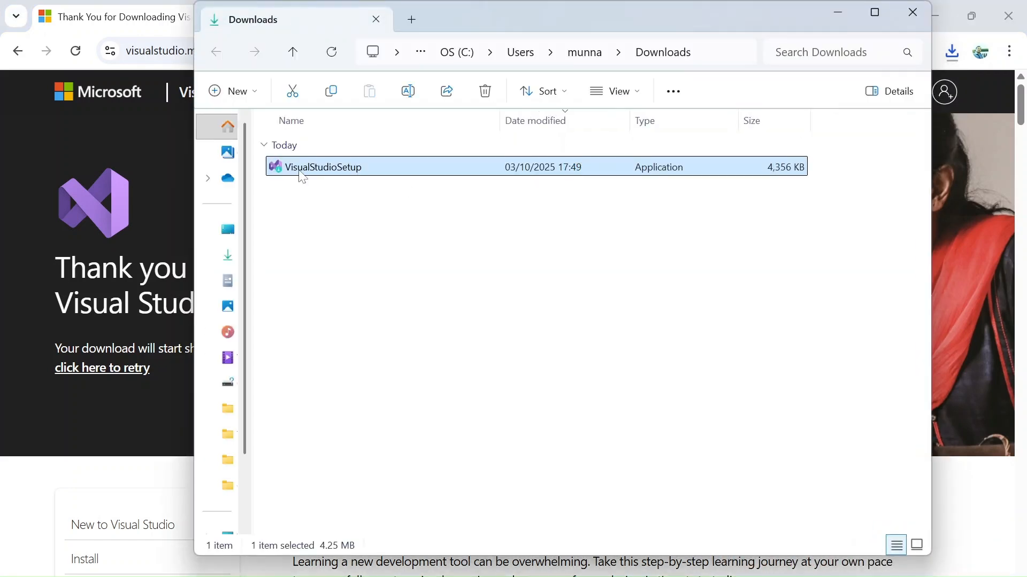
{"action": "double_click", "coordinate": [302, 170]}
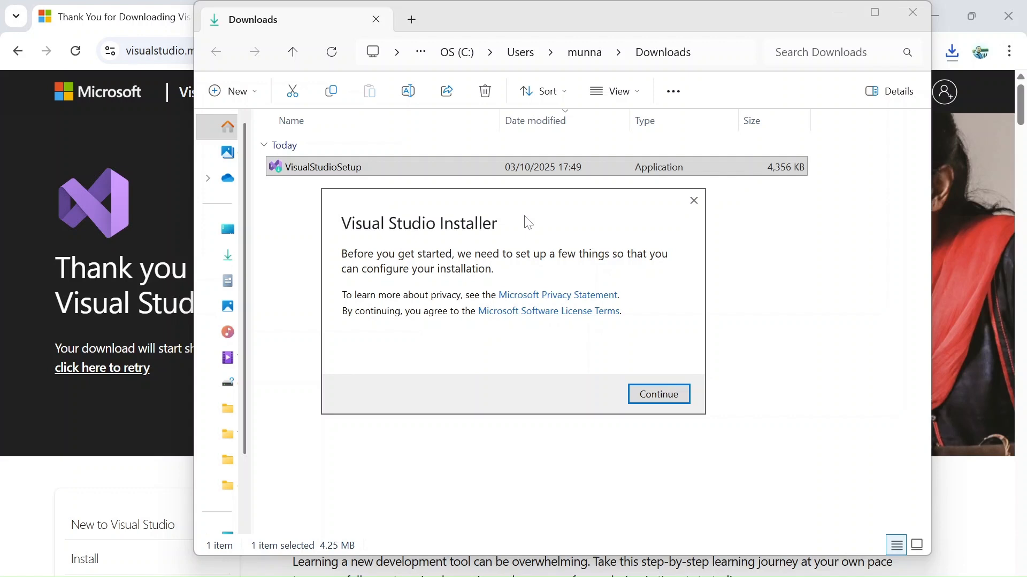
{"action": "left_click", "coordinate": [650, 395]}
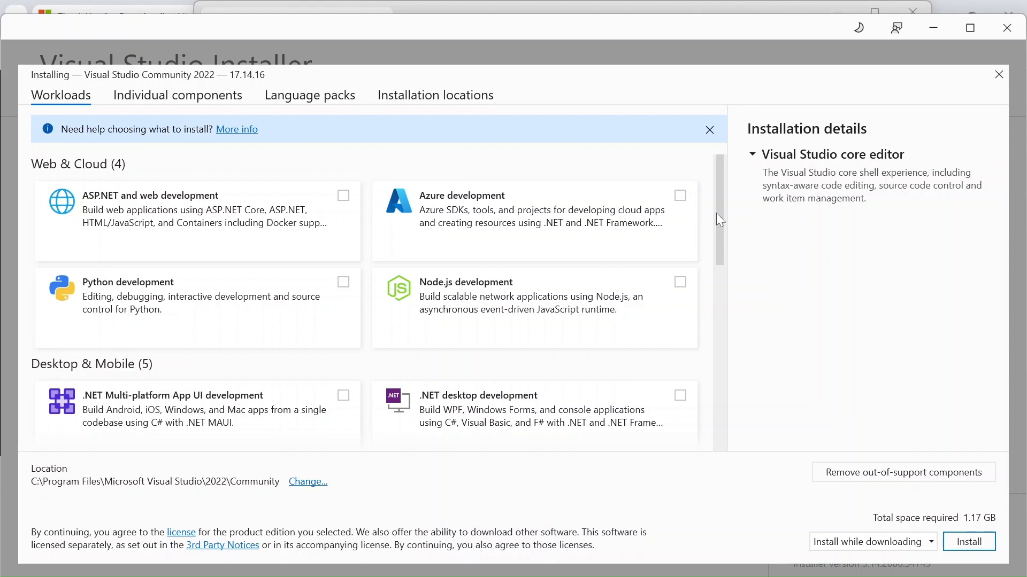
- Review the installer's available workloads, individual components, language packs and installation locations
{"action": "mouse_move", "coordinate": [723, 213]}
{"action": "left_mouse_down"}
{"action": "mouse_move", "coordinate": [701, 402]}
{"action": "mouse_move", "coordinate": [728, 210]}
{"action": "left_mouse_up"}
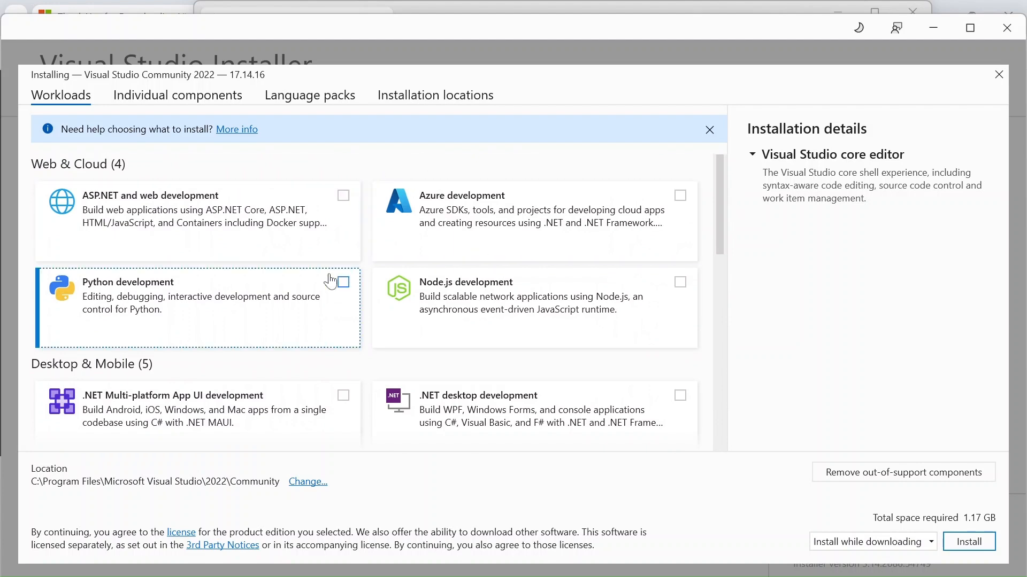
{"action": "left_click", "coordinate": [191, 102]}
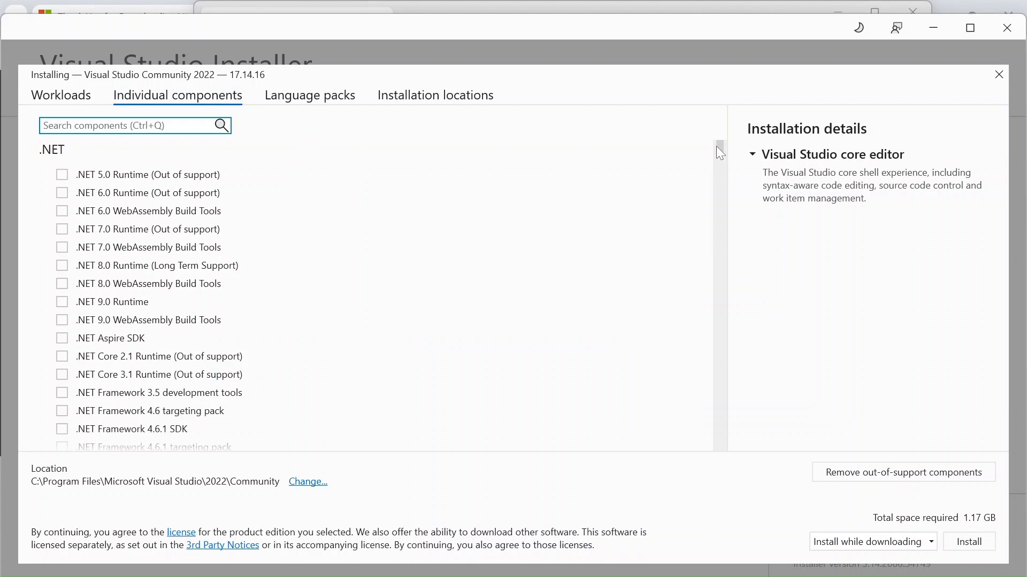
{"action": "left_click_drag", "start_coordinate": [717, 146], "coordinate": [524, 139]}
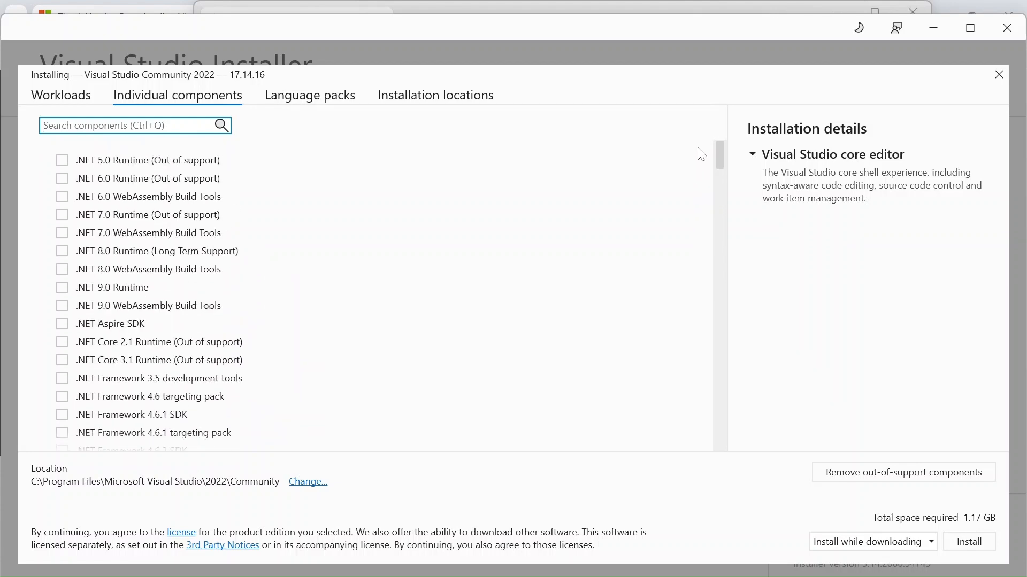
{"action": "left_click", "coordinate": [321, 96]}
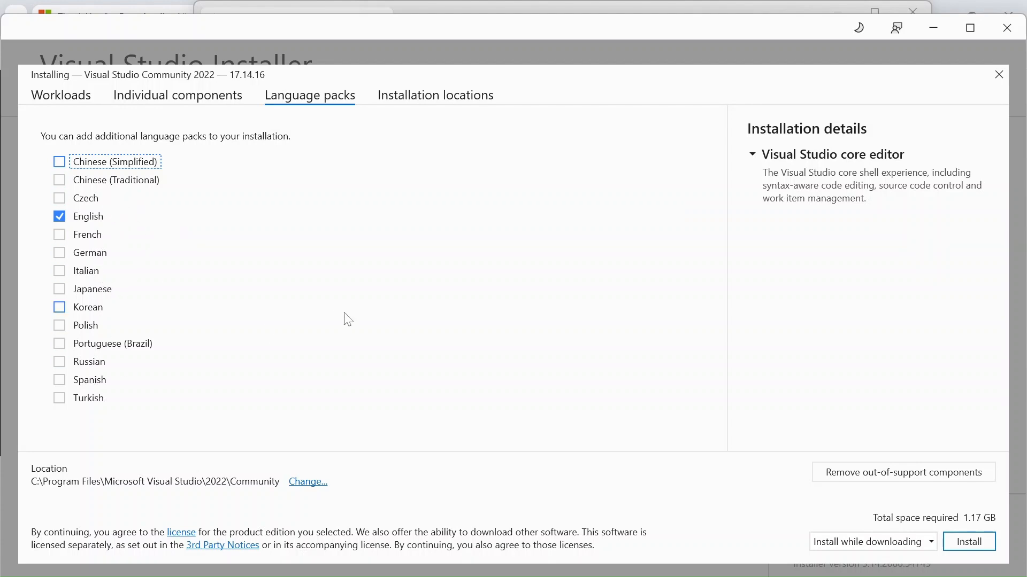
{"action": "left_click", "coordinate": [441, 96]}
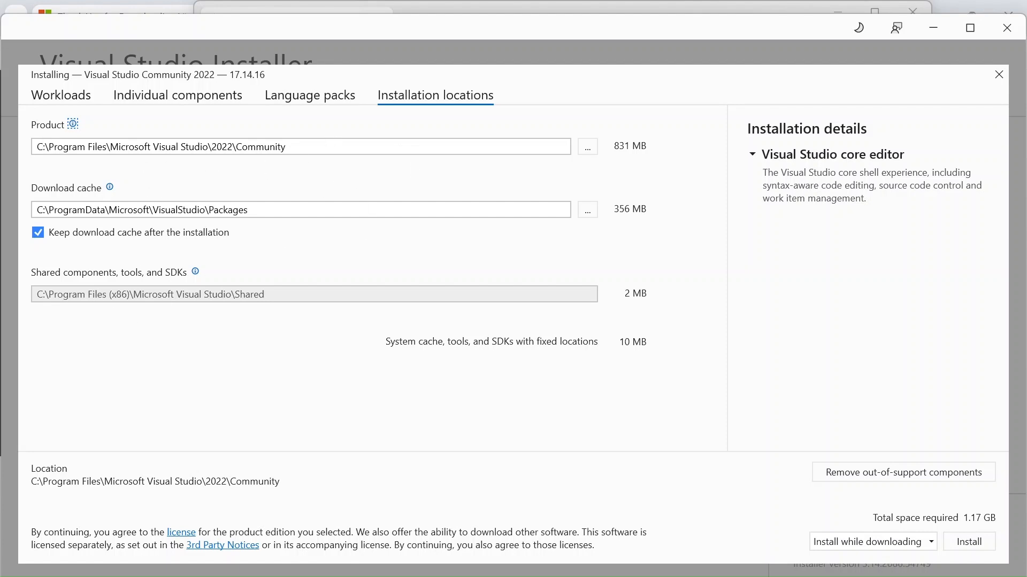
{"action": "left_click", "coordinate": [52, 104]}
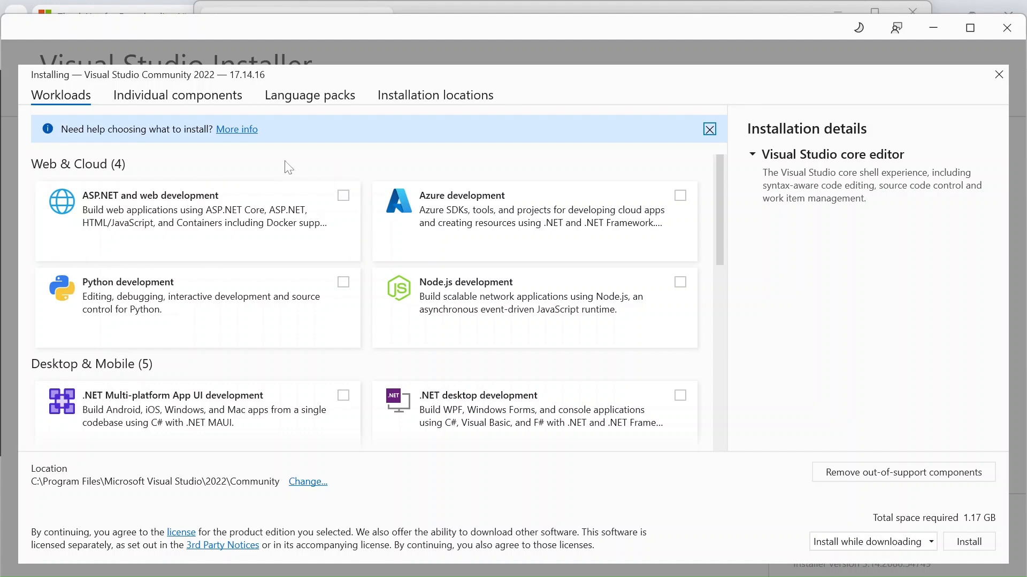
{"action": "left_click", "coordinate": [225, 99]}
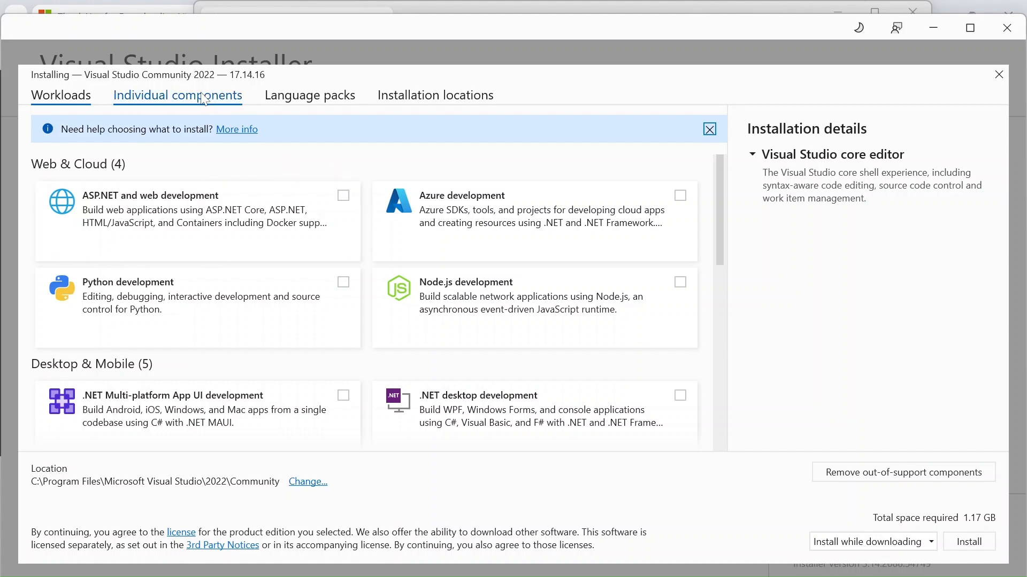
{"action": "left_click", "coordinate": [93, 101]}
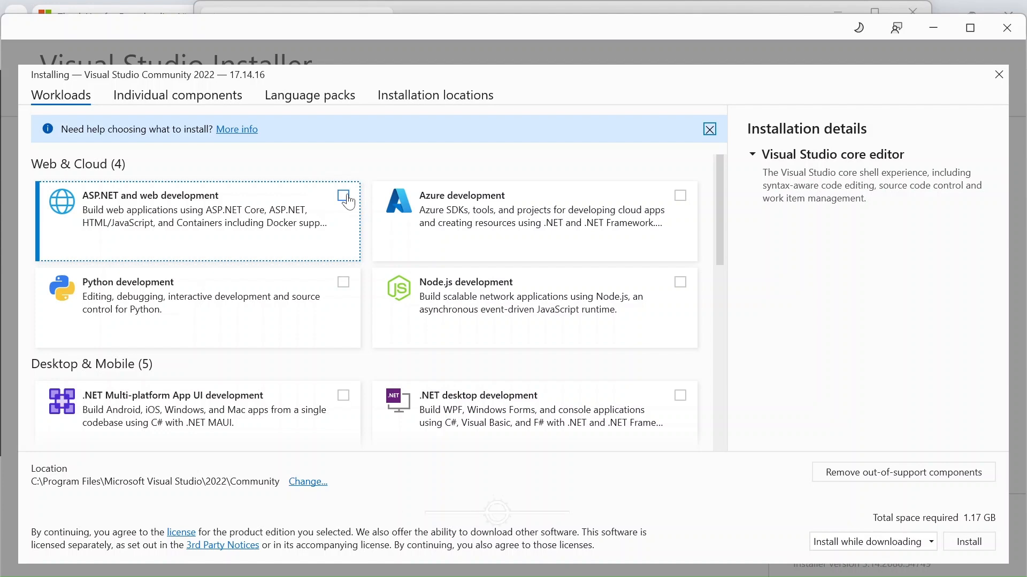
- Select the ASP.NET and web development, Azure development and .NET desktop development workloads and start the installation
{"action": "left_click", "coordinate": [344, 196]}
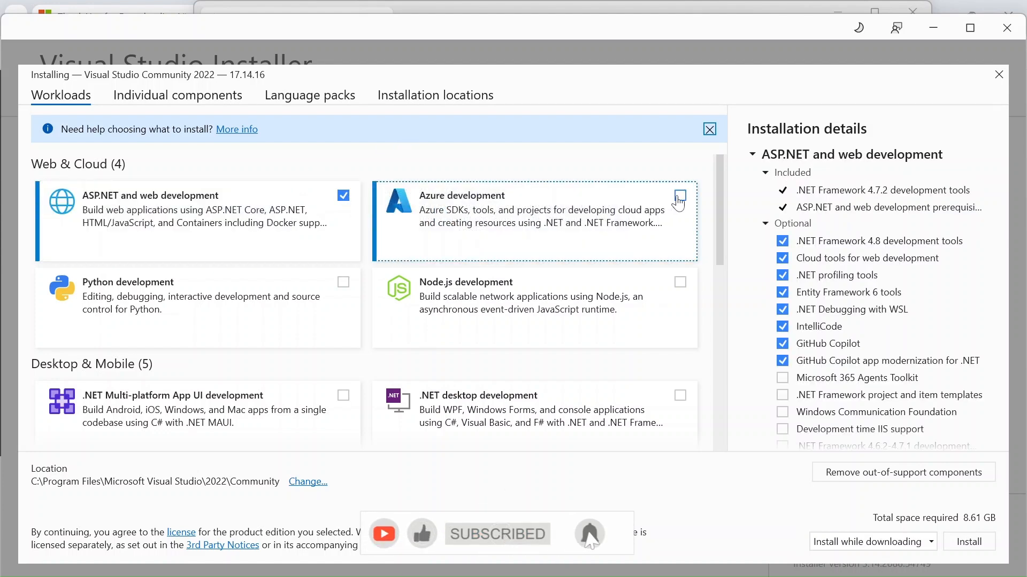
{"action": "left_click", "coordinate": [679, 197]}
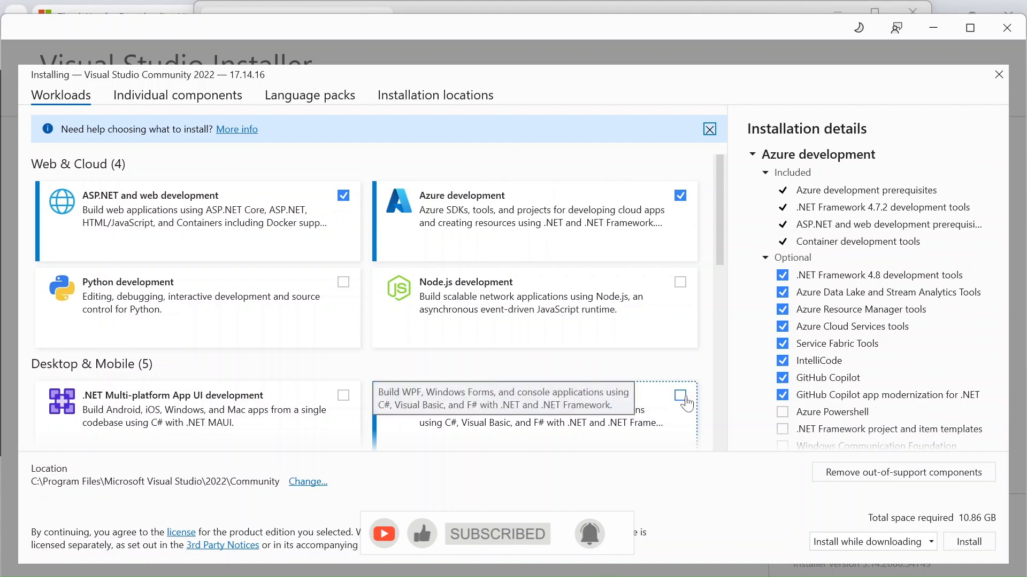
{"action": "left_click", "coordinate": [679, 396]}
{"action": "left_click_drag", "start_coordinate": [718, 216], "coordinate": [721, 265]}
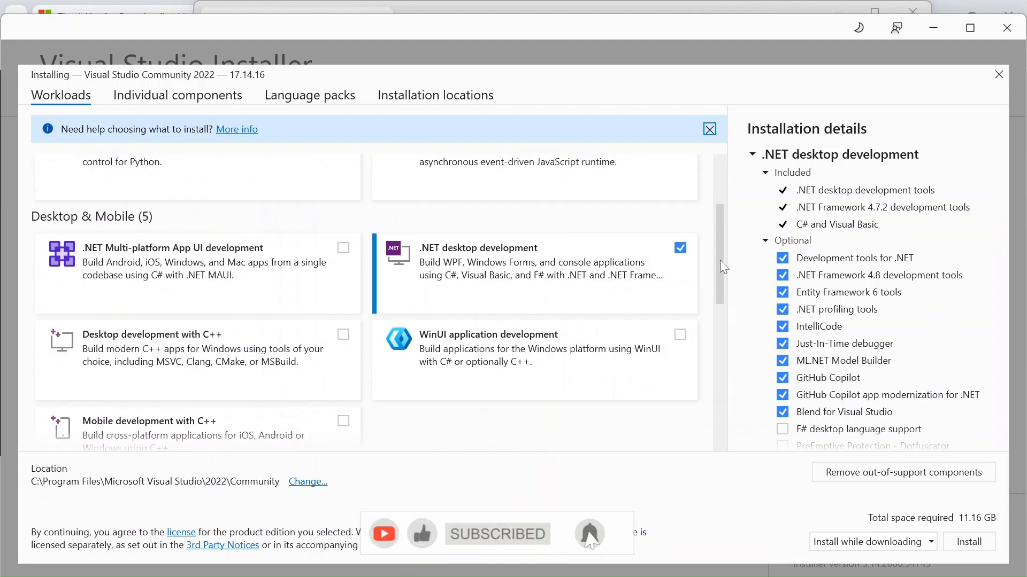
{"action": "left_click_drag", "start_coordinate": [720, 262], "coordinate": [714, 198]}
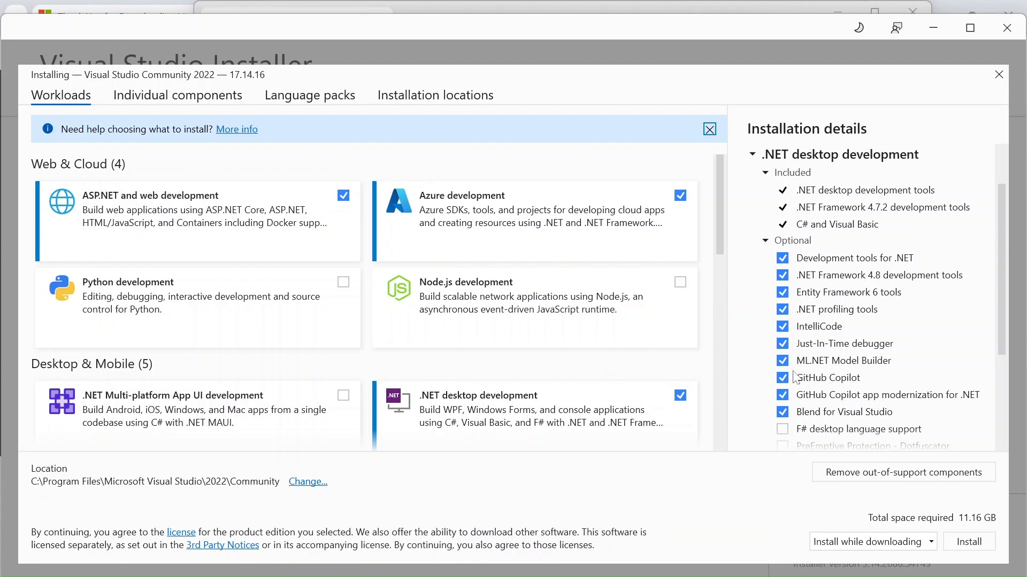
{"action": "left_click", "coordinate": [969, 544]}
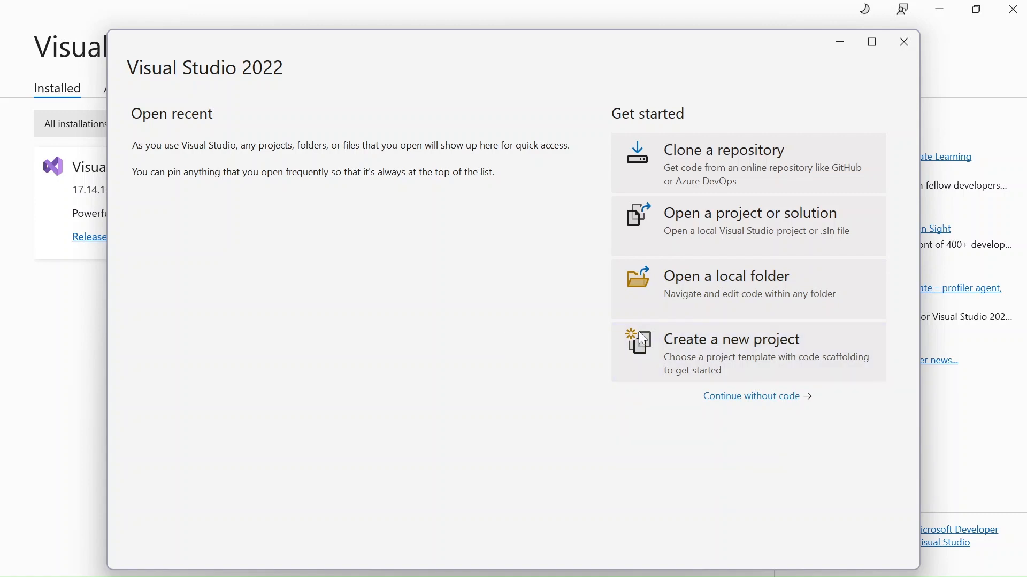
- Start creating a new project and review the template list with its language, platform and project type filter options
{"action": "left_click", "coordinate": [754, 350]}
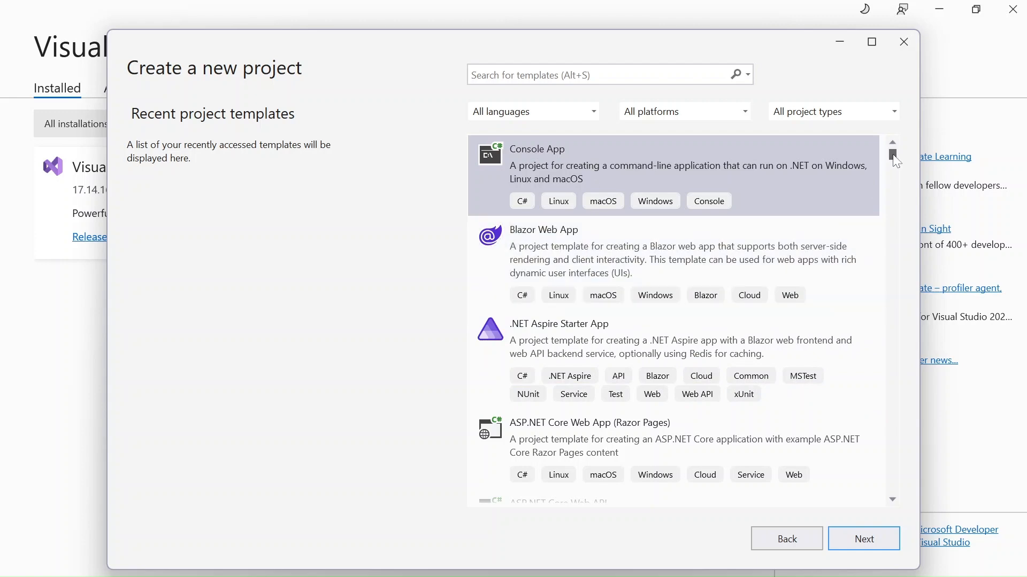
{"action": "mouse_move", "coordinate": [897, 162]}
{"action": "left_mouse_down"}
{"action": "mouse_move", "coordinate": [882, 223]}
{"action": "mouse_move", "coordinate": [897, 247]}
{"action": "mouse_move", "coordinate": [891, 295]}
{"action": "mouse_move", "coordinate": [892, 144]}
{"action": "left_mouse_up"}
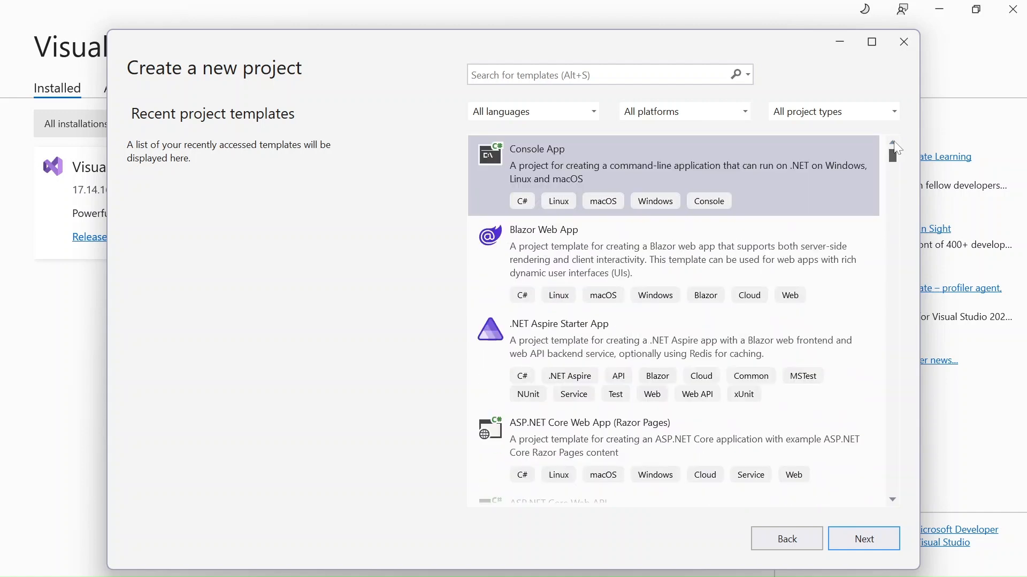
{"action": "left_click", "coordinate": [596, 114]}
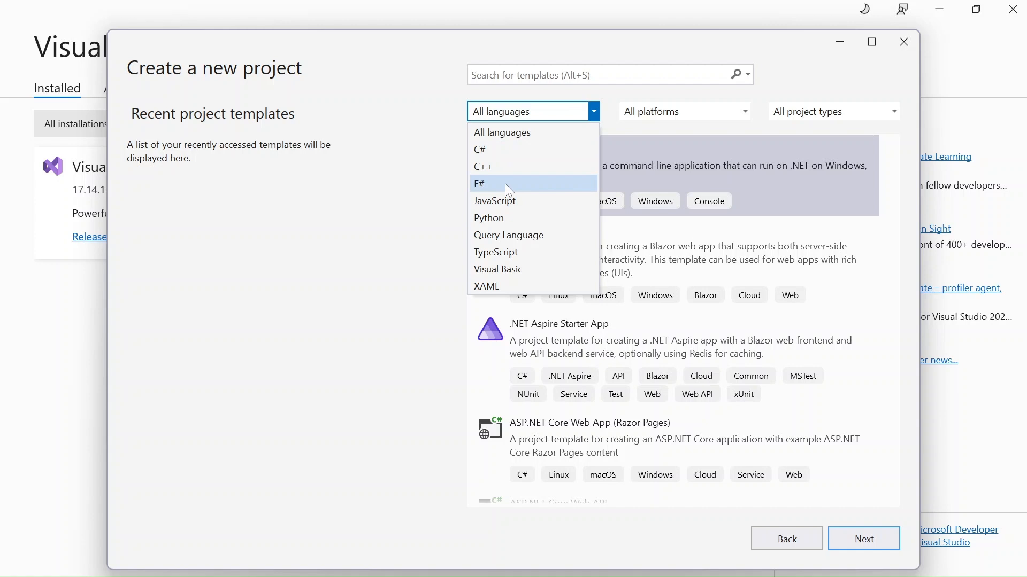
{"action": "left_click", "coordinate": [740, 113]}
{"action": "left_click", "coordinate": [740, 114]}
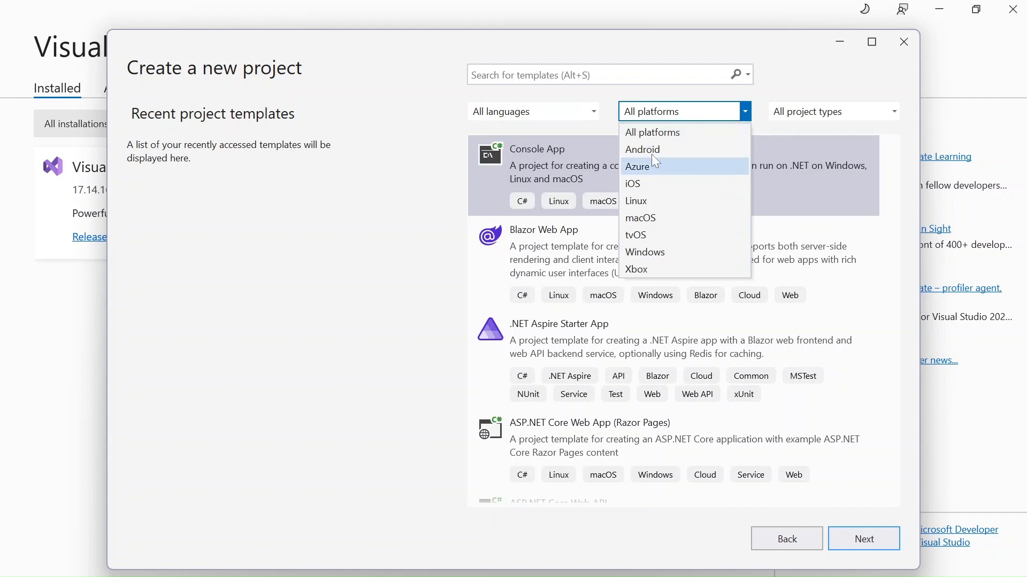
{"action": "left_click", "coordinate": [823, 74]}
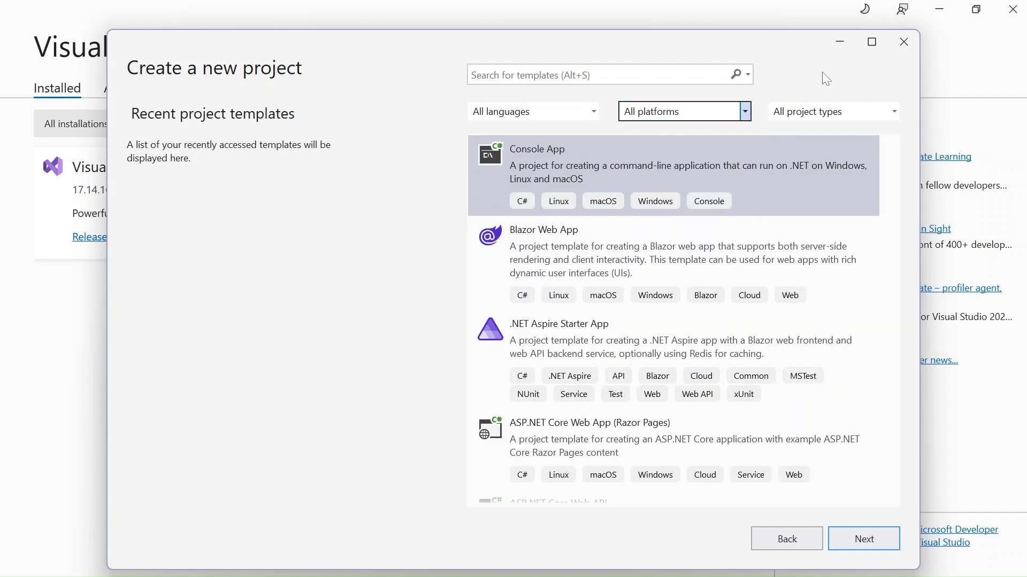
{"action": "left_click", "coordinate": [896, 112]}
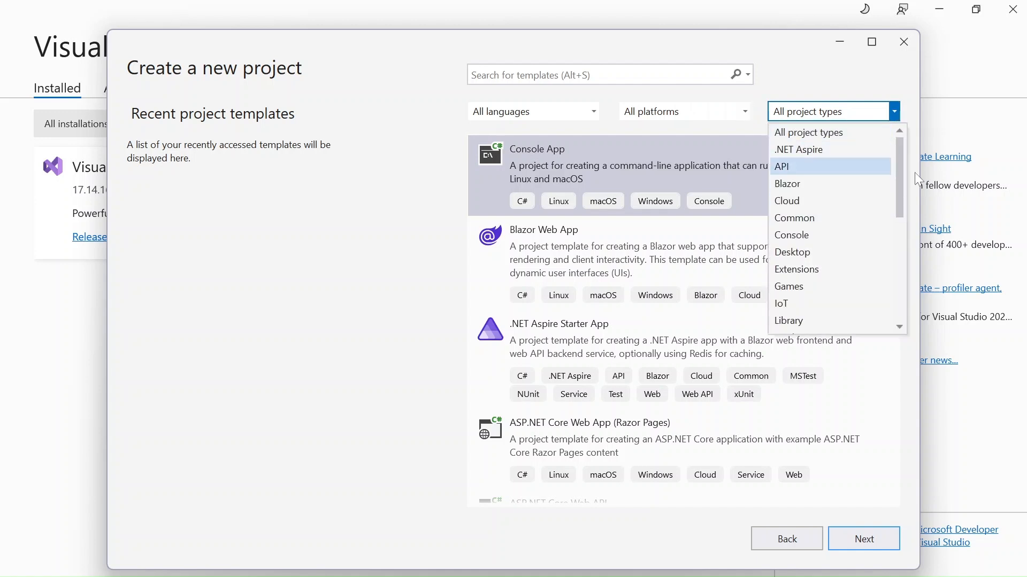
{"action": "left_click_drag", "start_coordinate": [901, 162], "coordinate": [920, 124]}
{"action": "left_click", "coordinate": [819, 62]}
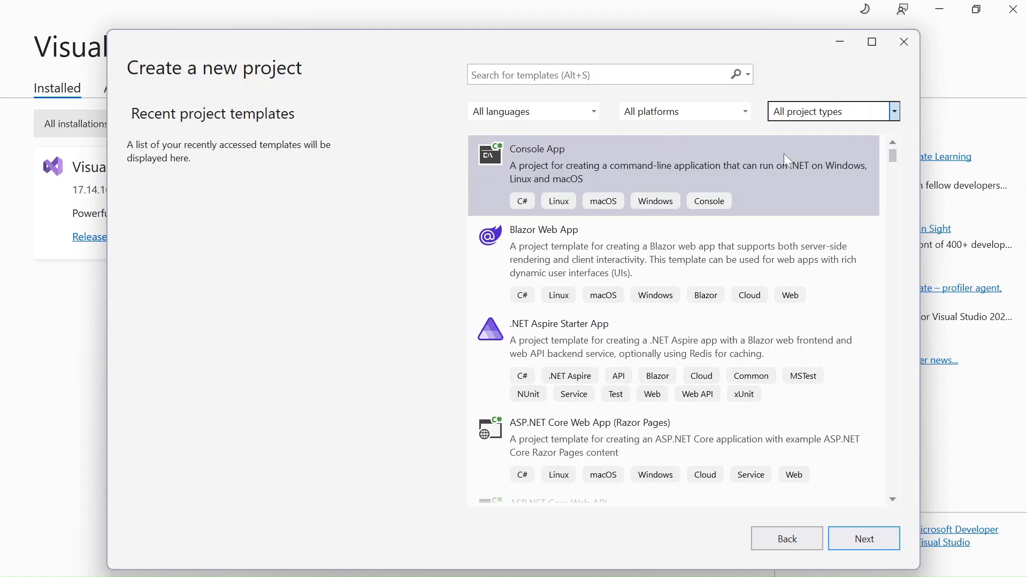
- Search the templates for "ASP MVC" and choose the C# ASP.NET Core Web App (Model-View-Controller) template for the project
{"action": "key", "text": "shift+Tab"}
{"action": "key", "text": "shift+Tab"}
{"action": "key", "text": "shift+Tab"}
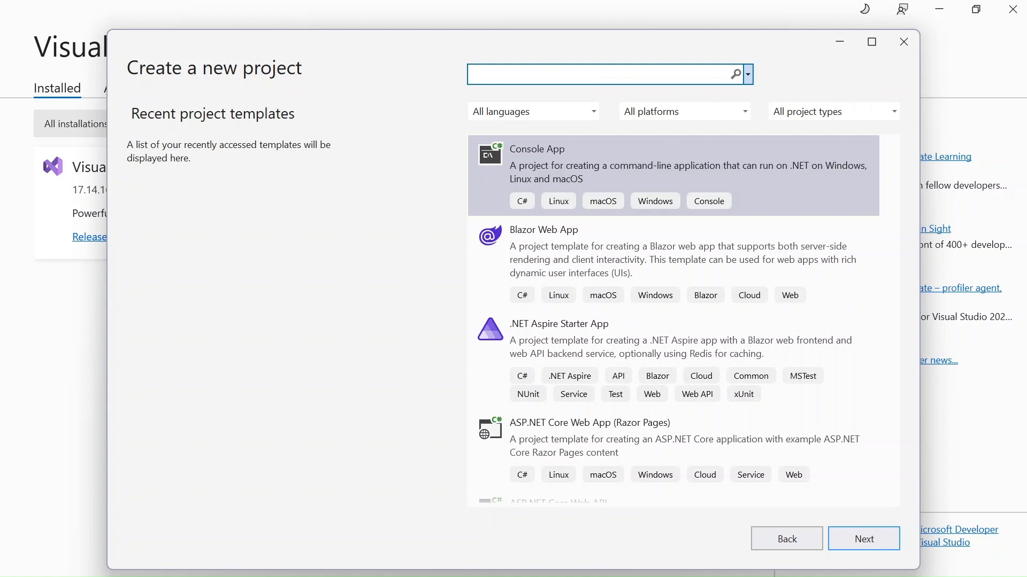
{"action": "type", "text": "ASP"}
{"action": "key", "text": "BackSpace"}
{"action": "type", "text": "P"}
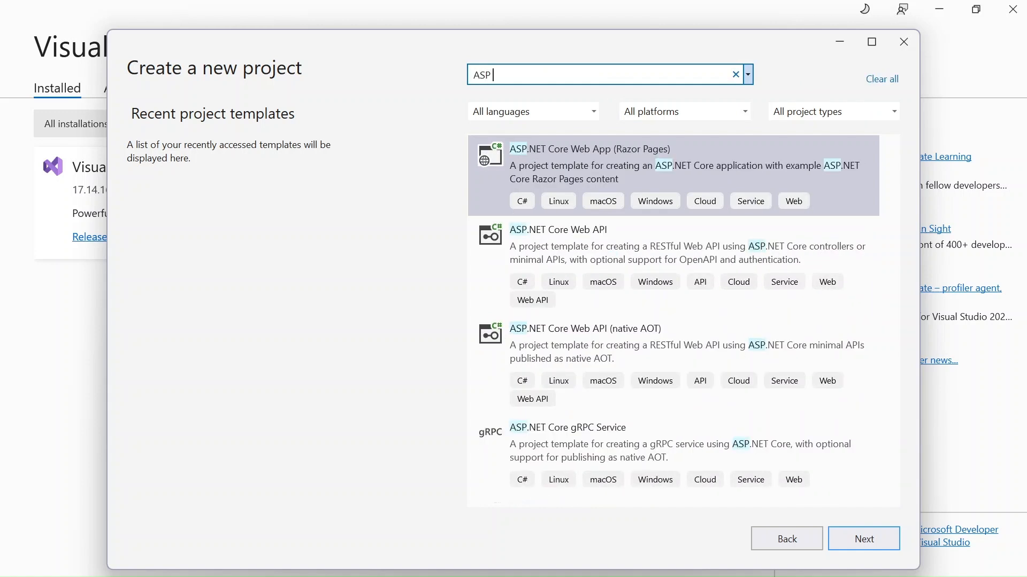
{"action": "type", "text": " MVC"}
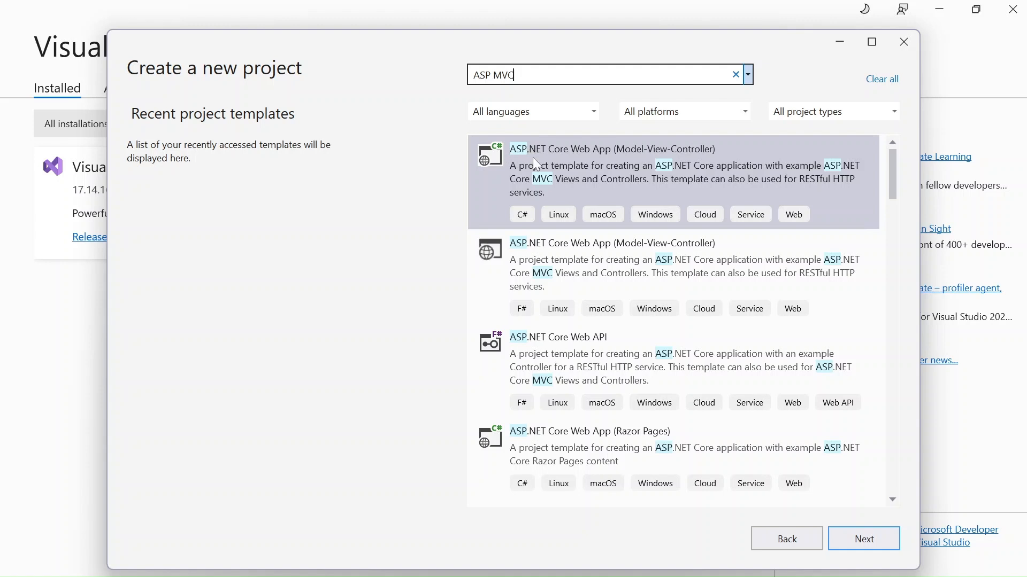
{"action": "left_click", "coordinate": [592, 164]}
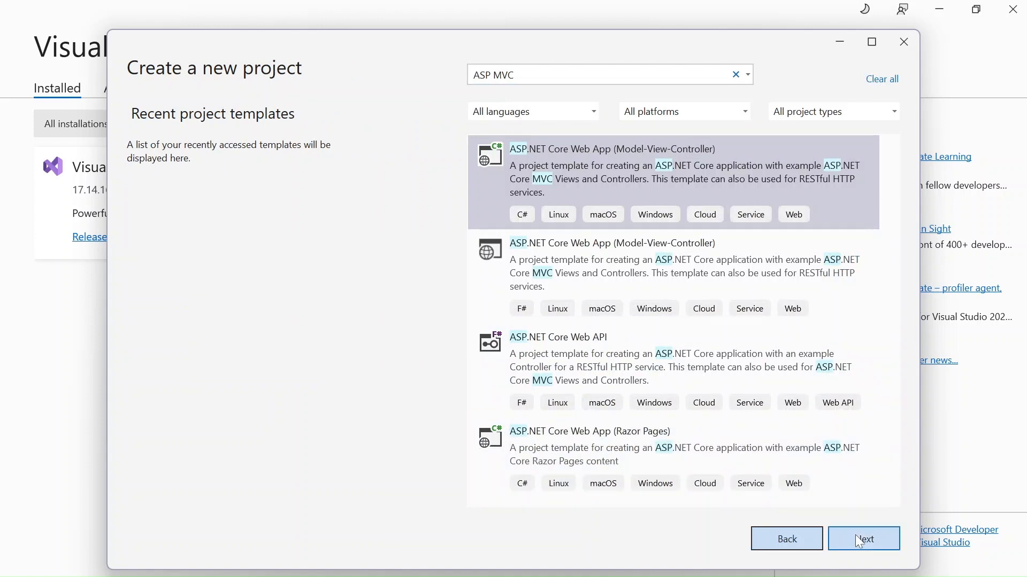
{"action": "left_click", "coordinate": [859, 539]}
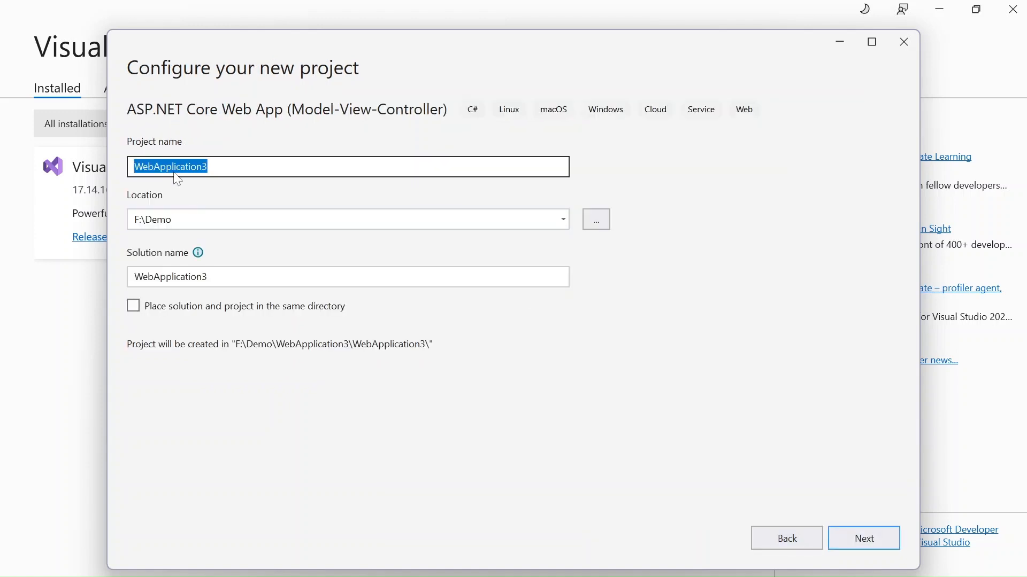
- Name the project YoutubeDemoVS2022 and proceed to the additional information page
{"action": "left_click_drag", "start_coordinate": [214, 166], "coordinate": [83, 145]}
{"action": "type", "text": "Youtube"}
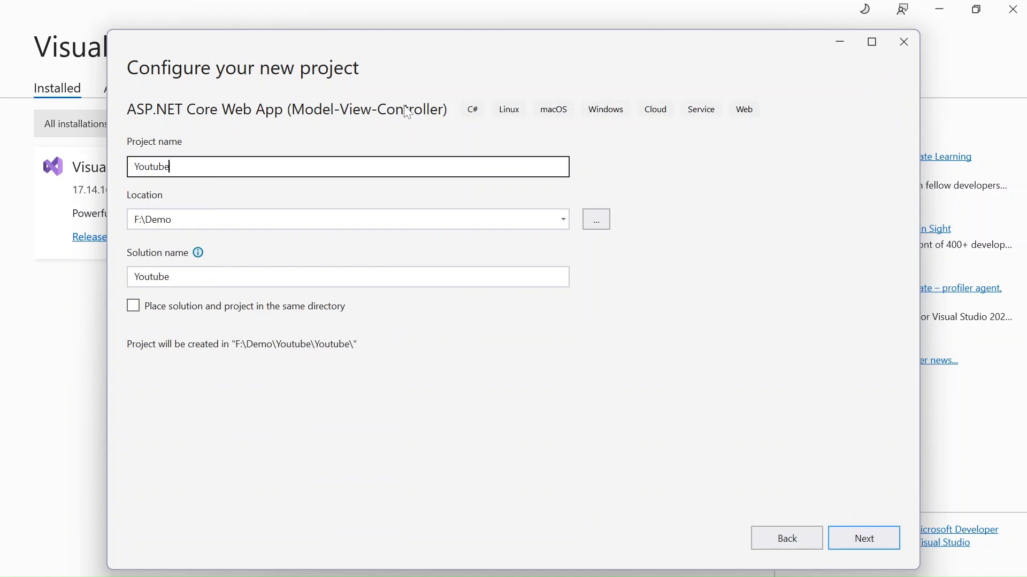
{"action": "type", "text": "Demo"}
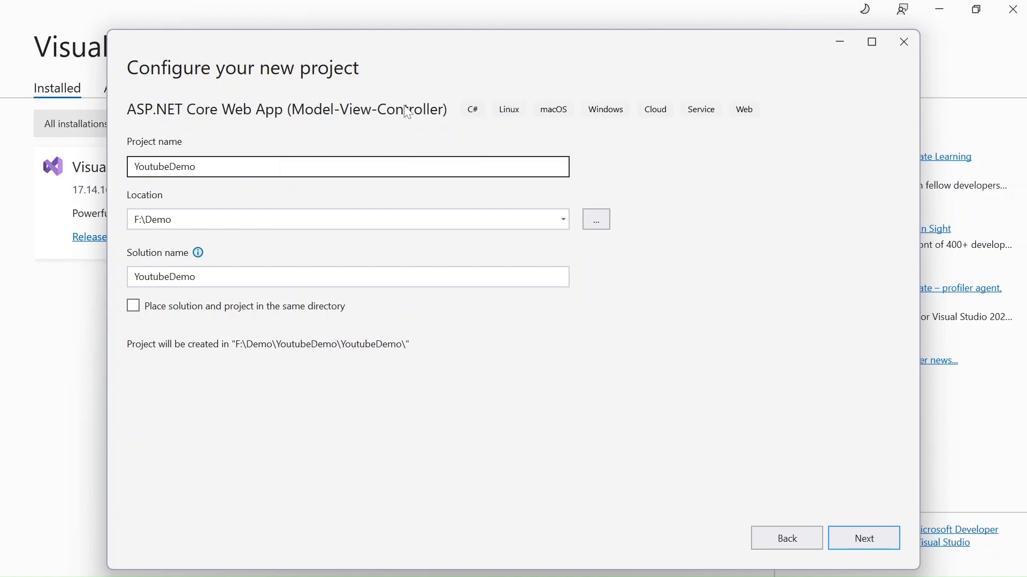
{"action": "type", "text": "VS20"}
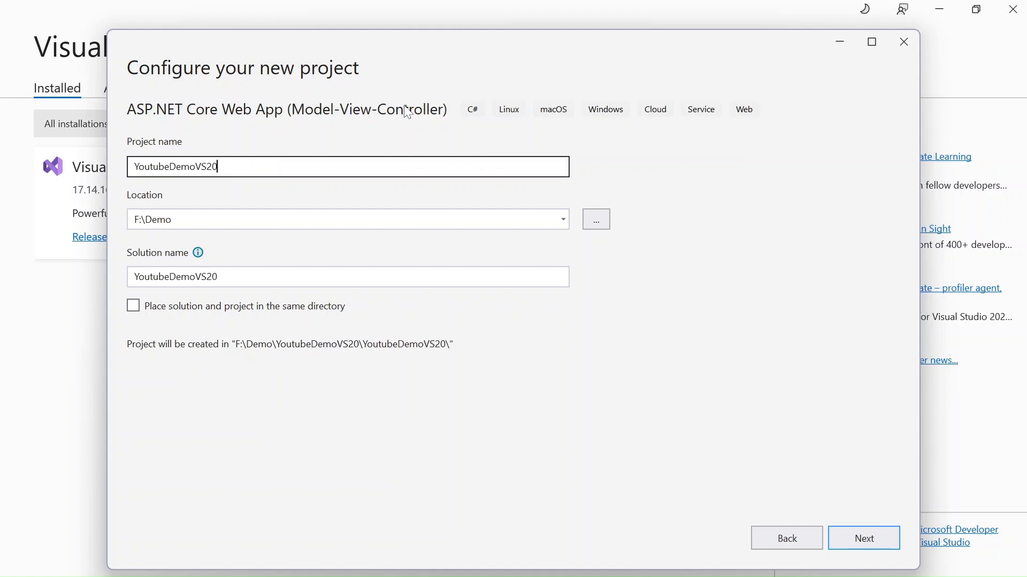
{"action": "type", "text": "22"}
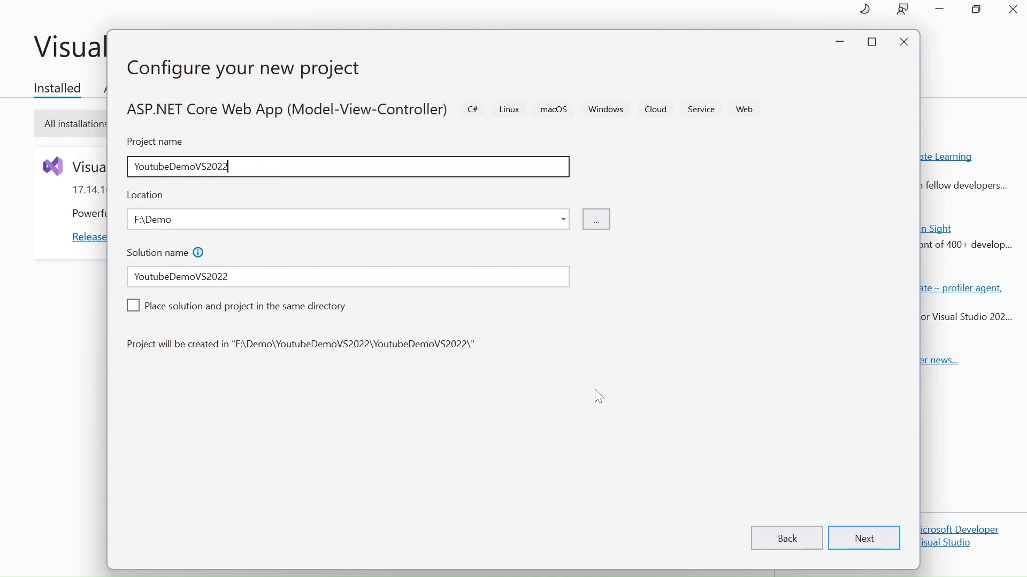
{"action": "left_click", "coordinate": [868, 547]}
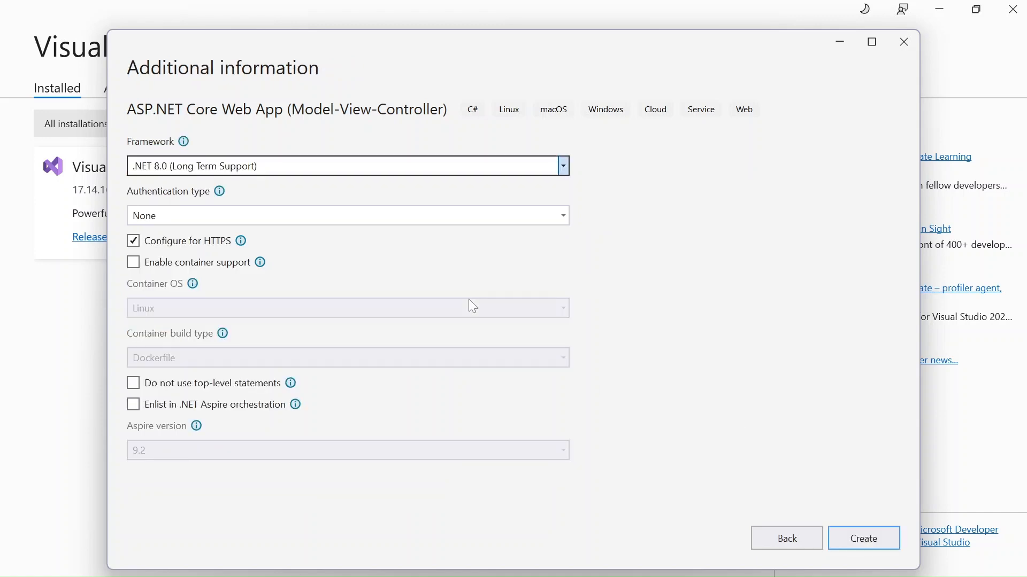
- Set the project's framework to .NET 9.0 (Standard Term Support) and create the project
{"action": "left_click", "coordinate": [561, 168]}
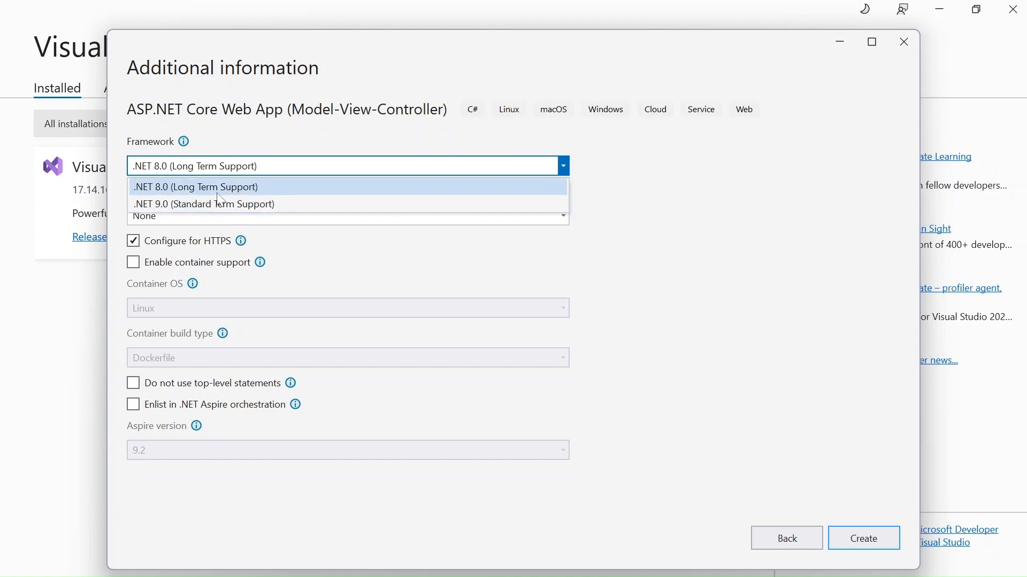
{"action": "left_click", "coordinate": [246, 205]}
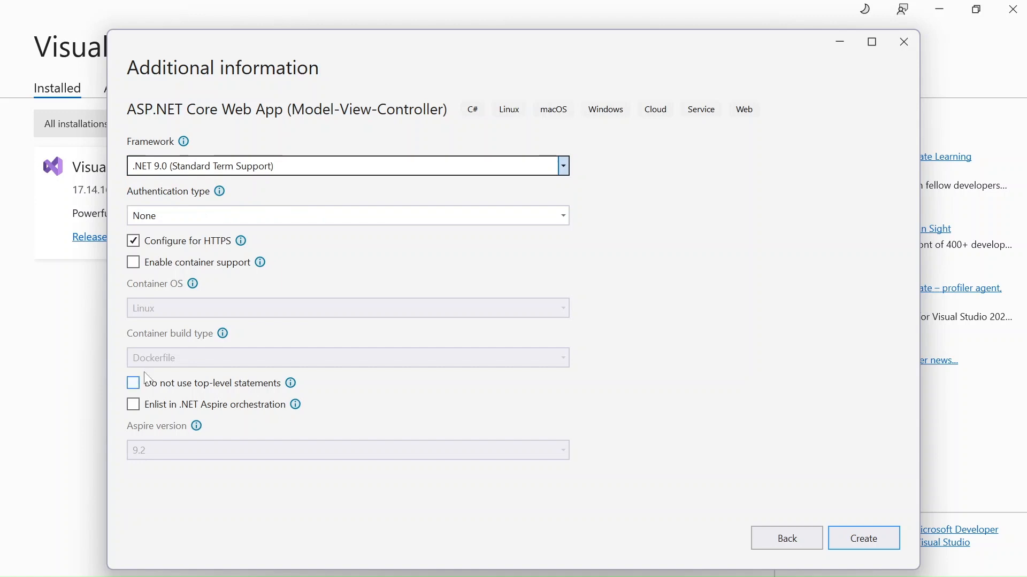
{"action": "left_click", "coordinate": [869, 551]}
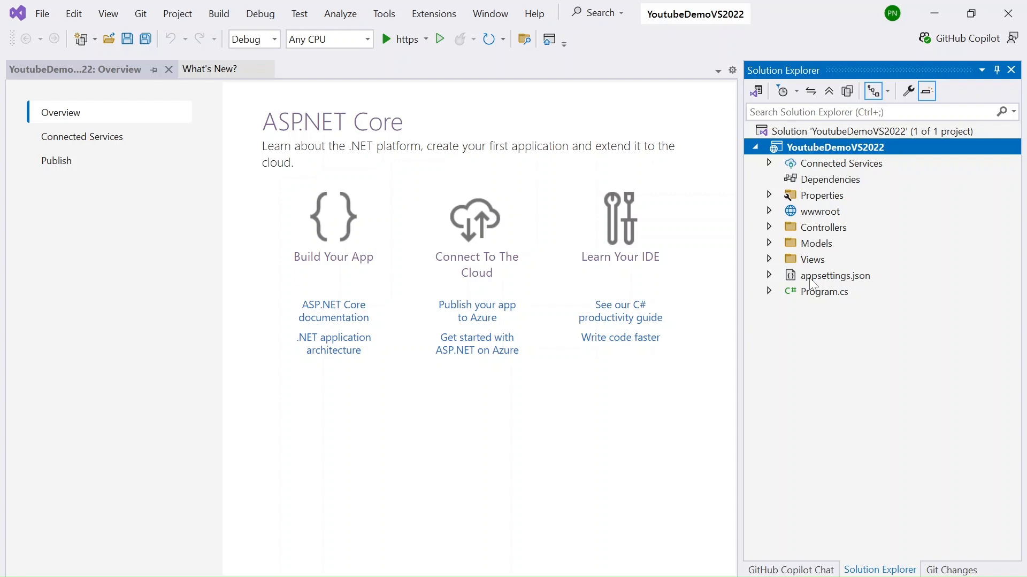
- Examine GitHub Copilot Chat and its list of selectable AI models, and return to the solution's file tree
{"action": "left_click", "coordinate": [789, 571]}
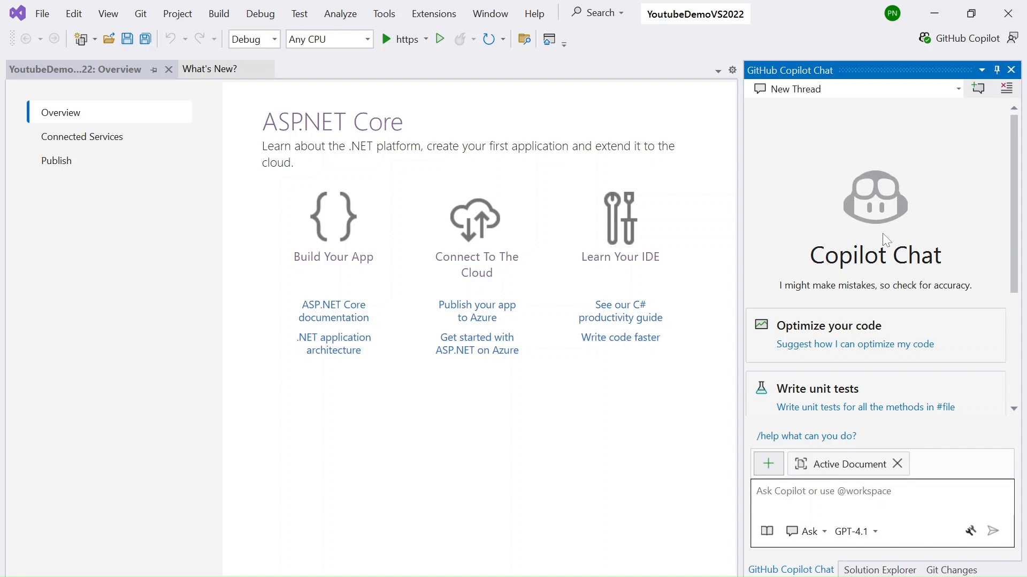
{"action": "left_click_drag", "start_coordinate": [1012, 192], "coordinate": [1024, 166]}
{"action": "left_click", "coordinate": [874, 532]}
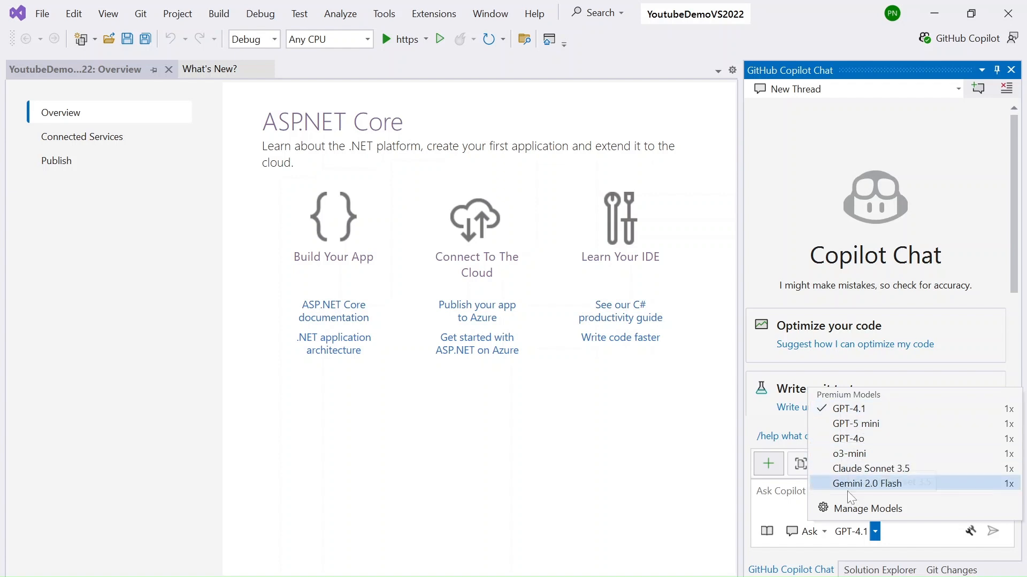
{"action": "left_click", "coordinate": [761, 419]}
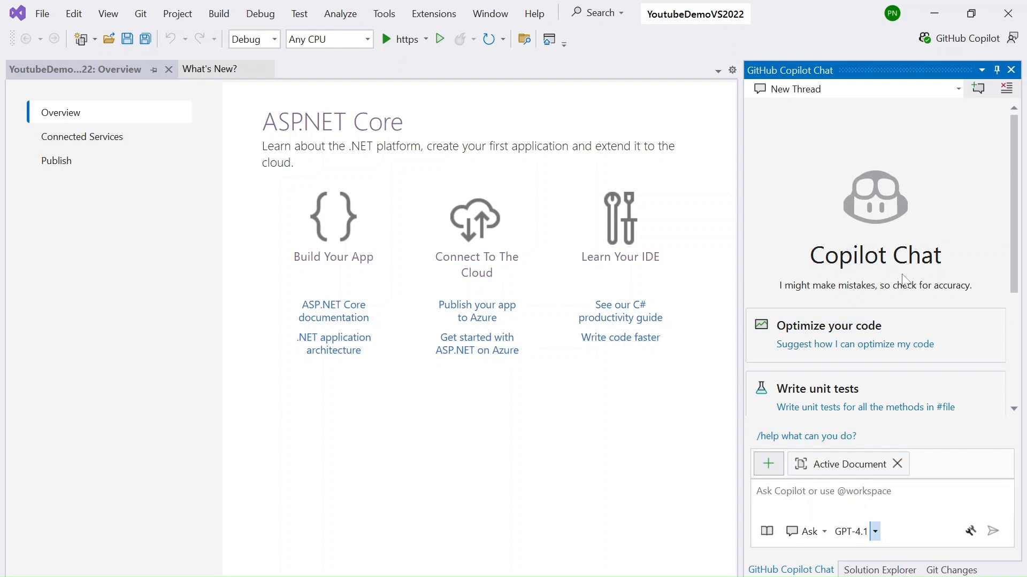
{"action": "left_click", "coordinate": [878, 571]}
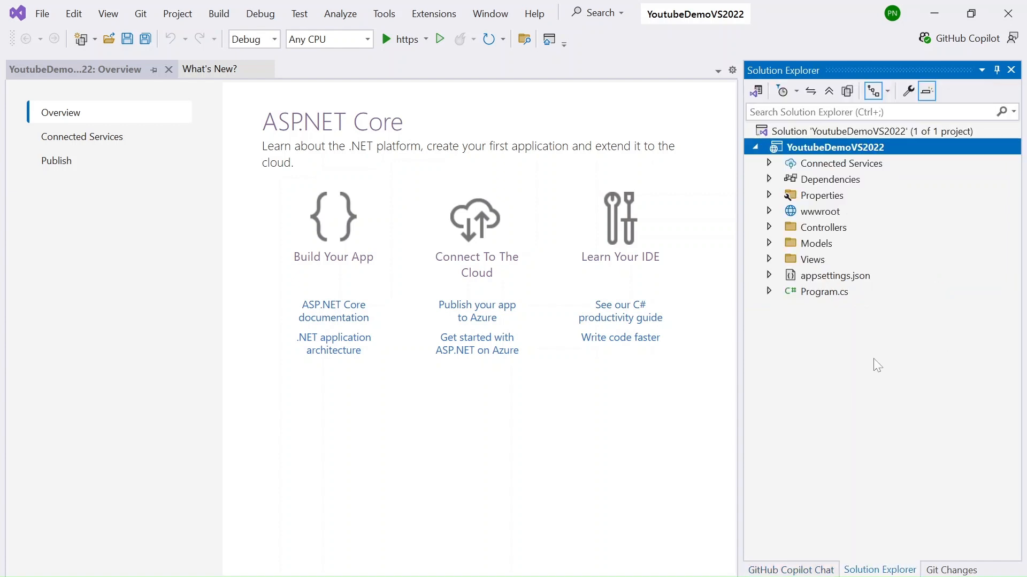
- Open Index.cshtml from the Views/Home folder and locate the Welcome heading in its markup
{"action": "left_click", "coordinate": [770, 259]}
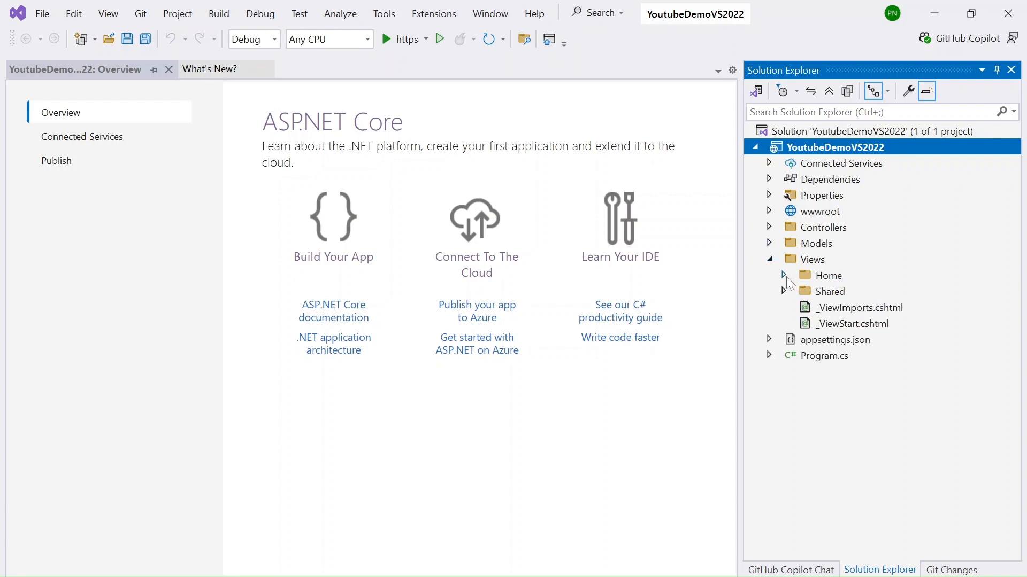
{"action": "left_click", "coordinate": [785, 276]}
{"action": "double_click", "coordinate": [844, 297]}
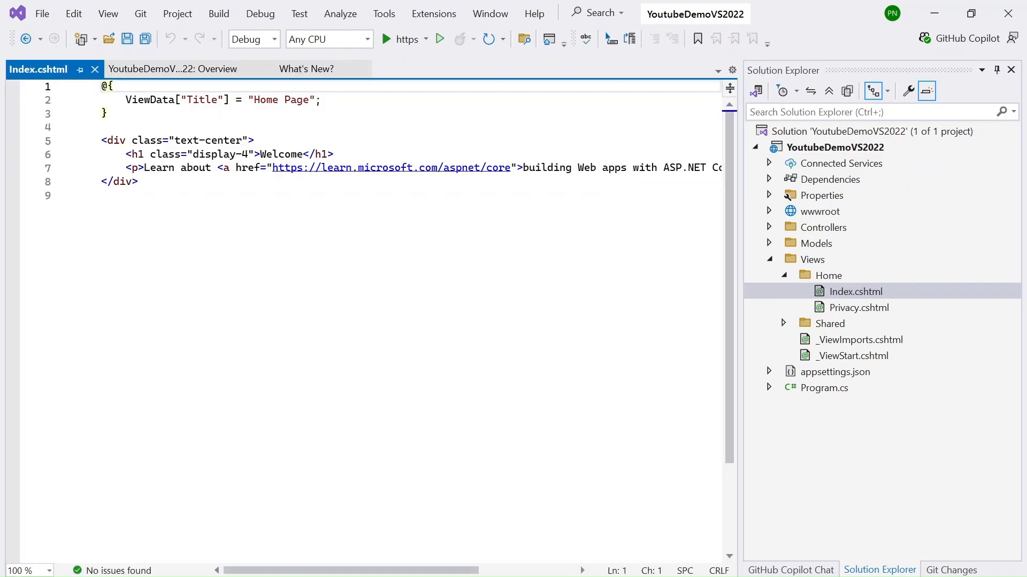
{"action": "double_click", "coordinate": [282, 155]}
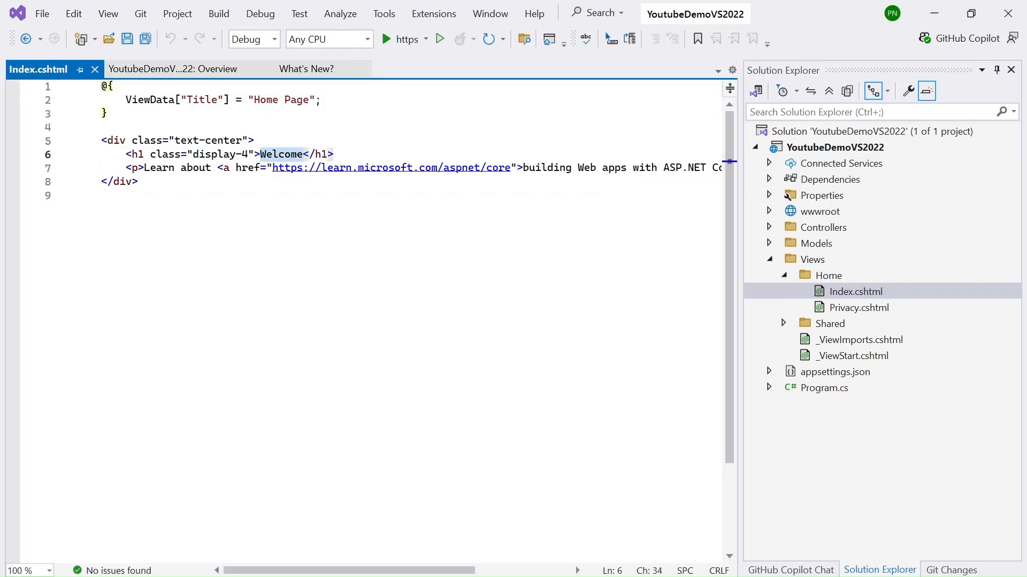
{"action": "left_click", "coordinate": [278, 196]}
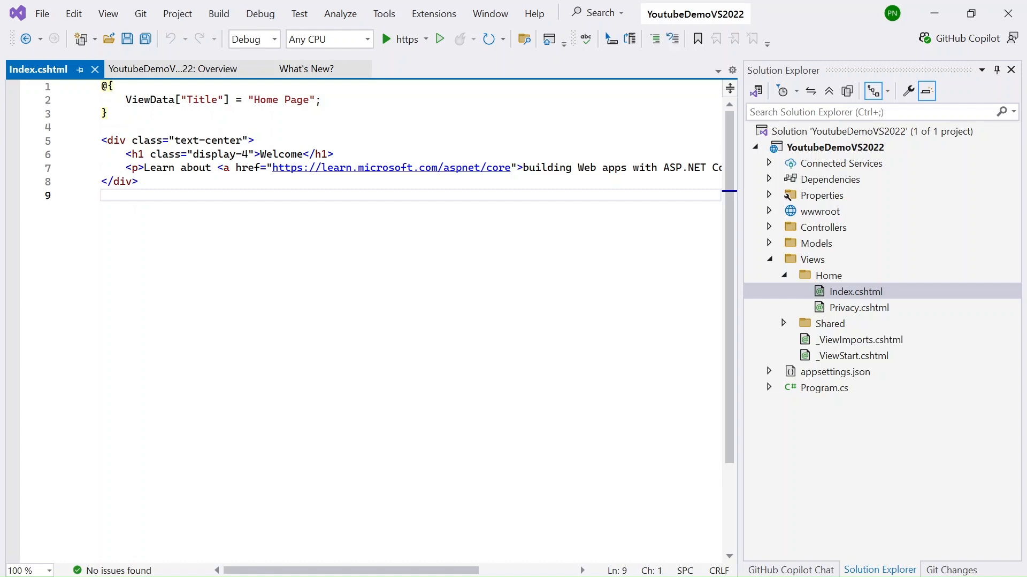
- Run the app with the https profile to view its home page in the browser, and stop debugging
{"action": "left_click", "coordinate": [387, 40]}
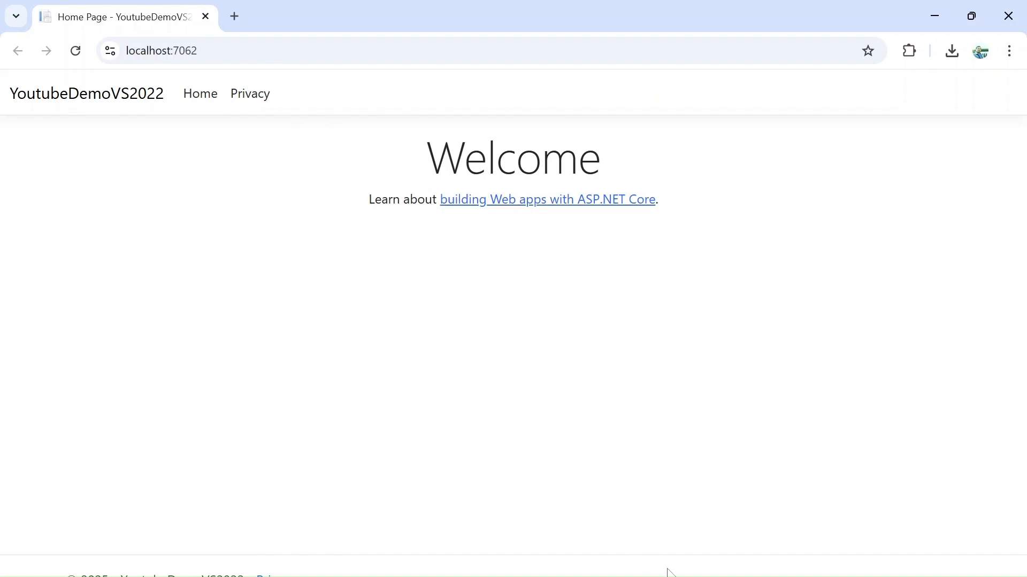
{"action": "left_click", "coordinate": [636, 529]}
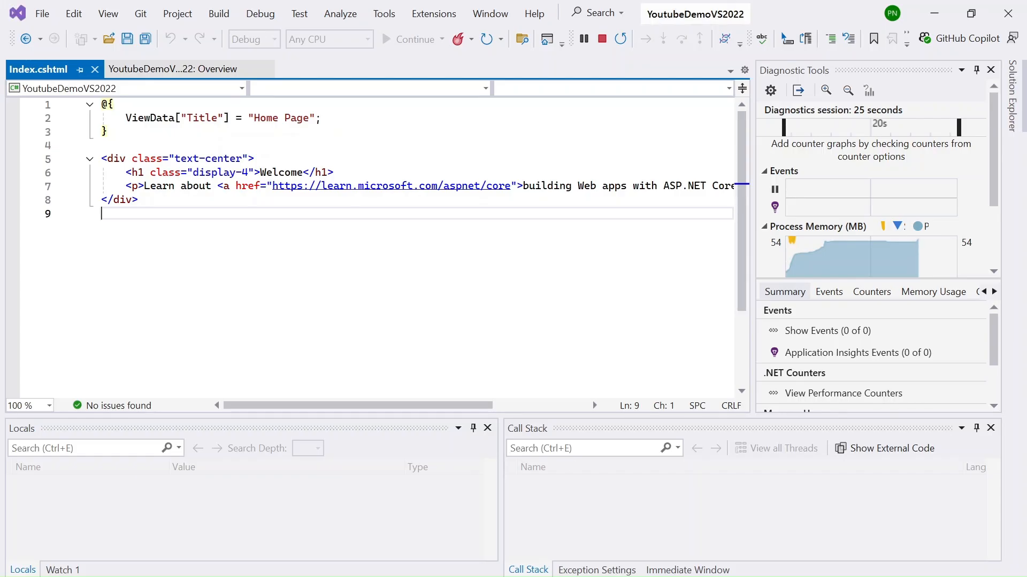
{"action": "left_click", "coordinate": [602, 46]}
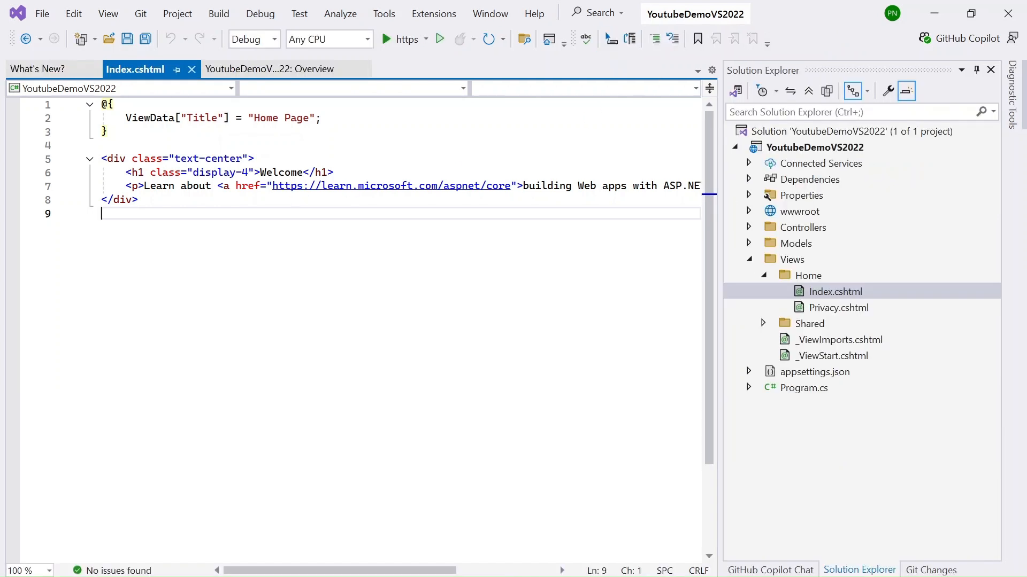
- Copy the ViewData["Title"] expression from the code block at the start of Index.cshtml
{"action": "left_click", "coordinate": [335, 172]}
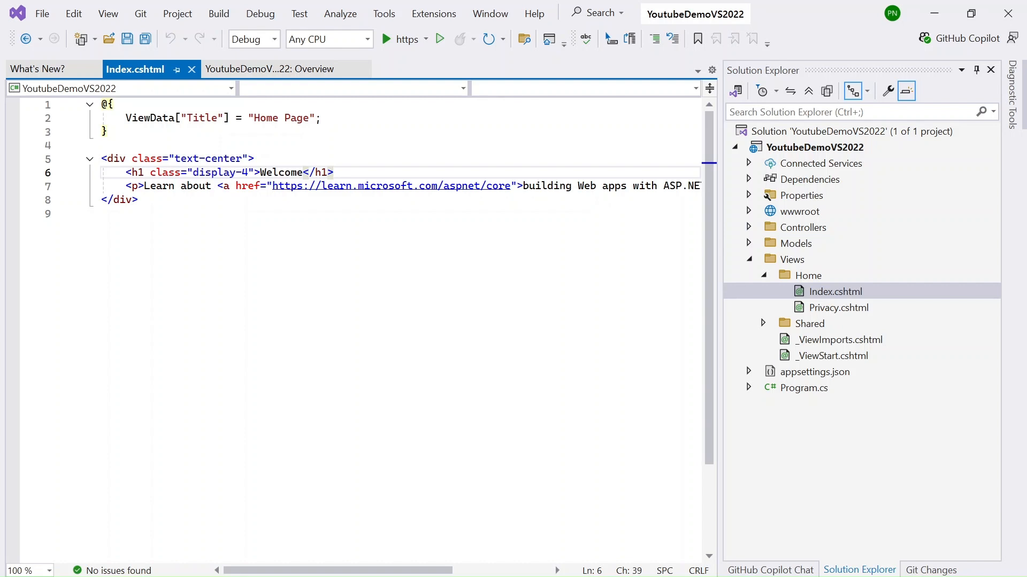
{"action": "left_click", "coordinate": [230, 118]}
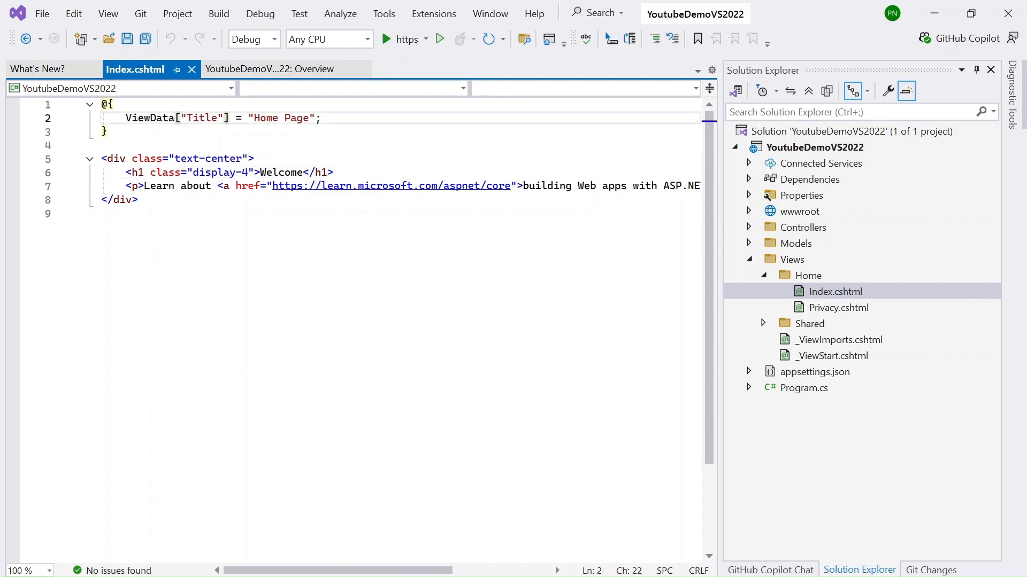
{"action": "key", "text": "ctrl+shift+Left"}
{"action": "key", "text": "ctrl+shift+Left"}
{"action": "key", "text": "ctrl+shift+Left"}
{"action": "key", "text": "ctrl+shift+Left"}
{"action": "key", "text": "ctrl+c"}
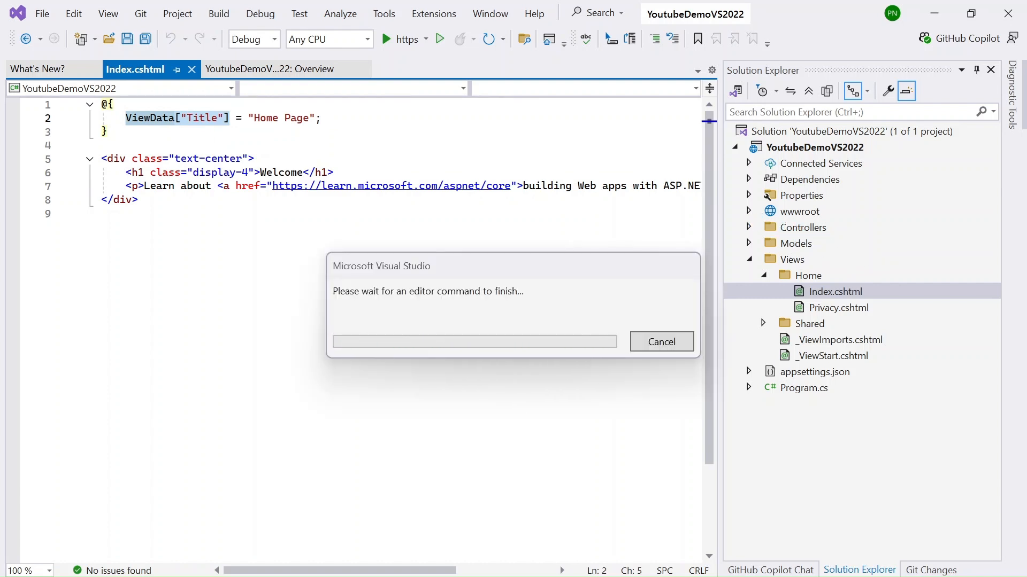
- Open HomeController.cs from the Controllers folder and paste ViewData["Title"] on a new line above the return statement of the Index action
{"action": "left_click", "coordinate": [814, 242]}
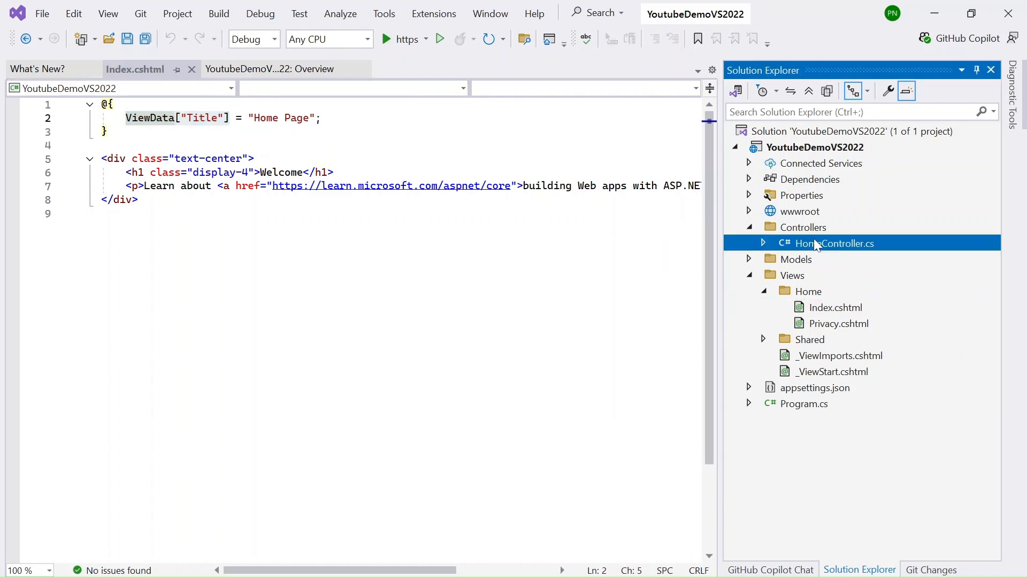
{"action": "double_click", "coordinate": [815, 242]}
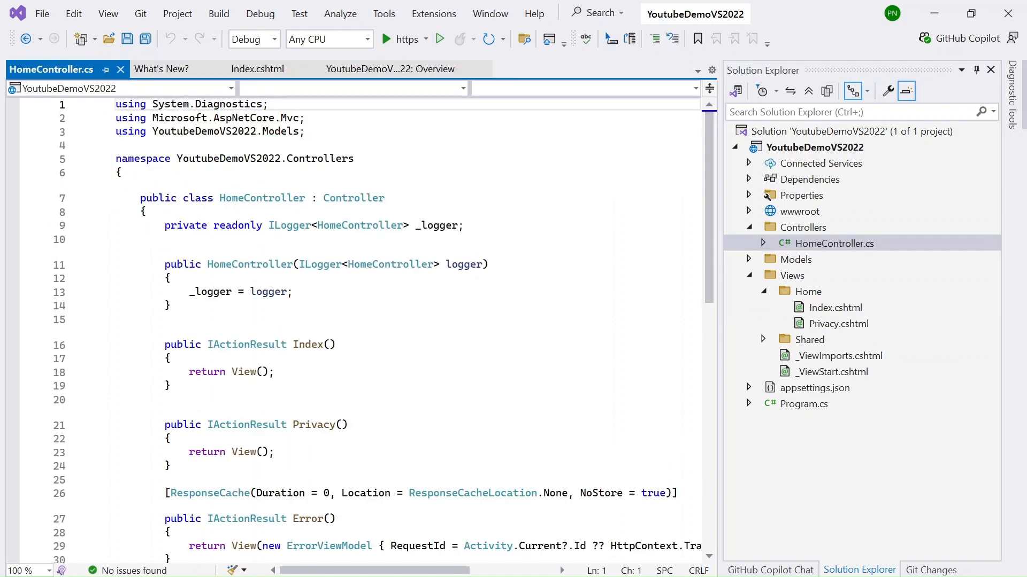
{"action": "left_click", "coordinate": [171, 358]}
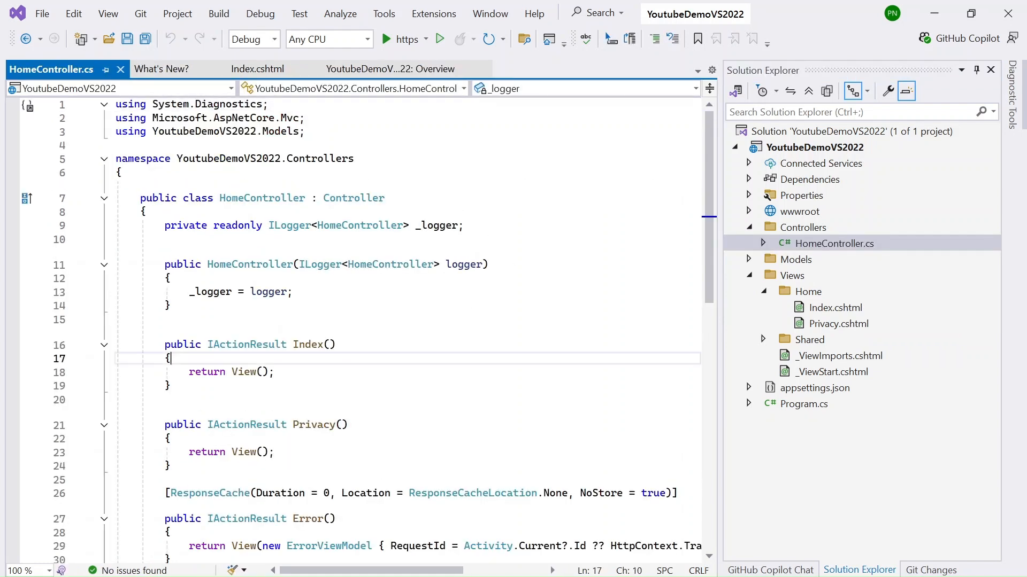
{"action": "key", "text": "Return"}
{"action": "key", "text": "ctrl+v"}
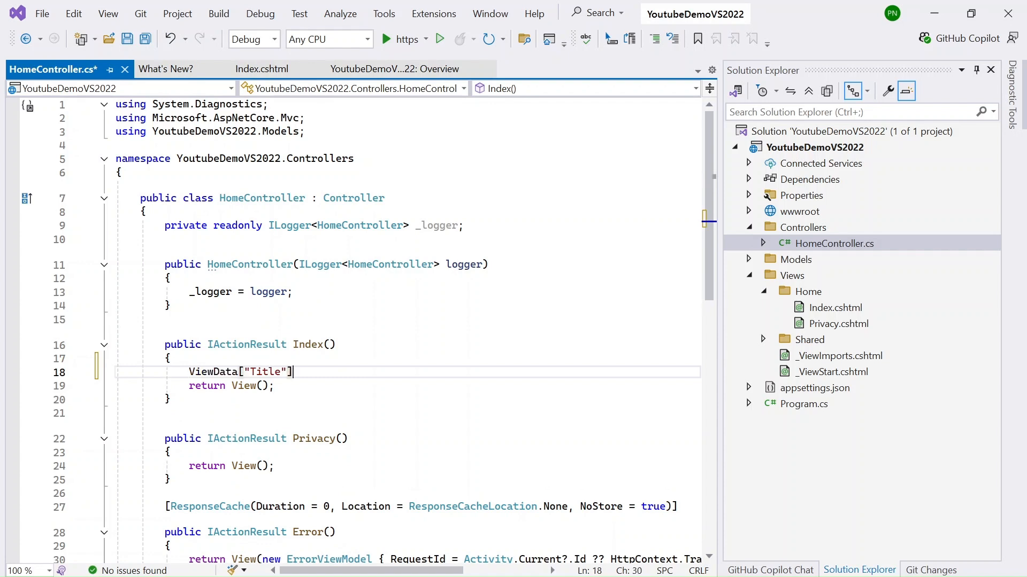
- Change the pasted ViewData key to "Name" and assign it the suggested value "ASP.NET Core 9.0"
{"action": "key", "text": "Left"}
{"action": "key", "text": "Left"}
{"action": "key", "text": "ctrl+shift+Left"}
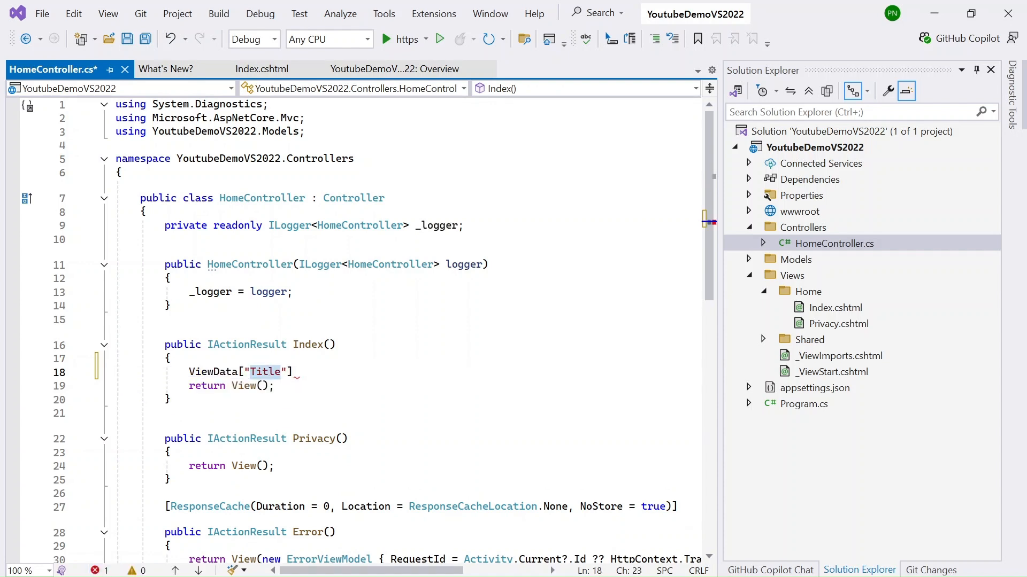
{"action": "type", "text": "NAme"}
{"action": "key", "text": "BackSpace"}
{"action": "type", "text": "am"}
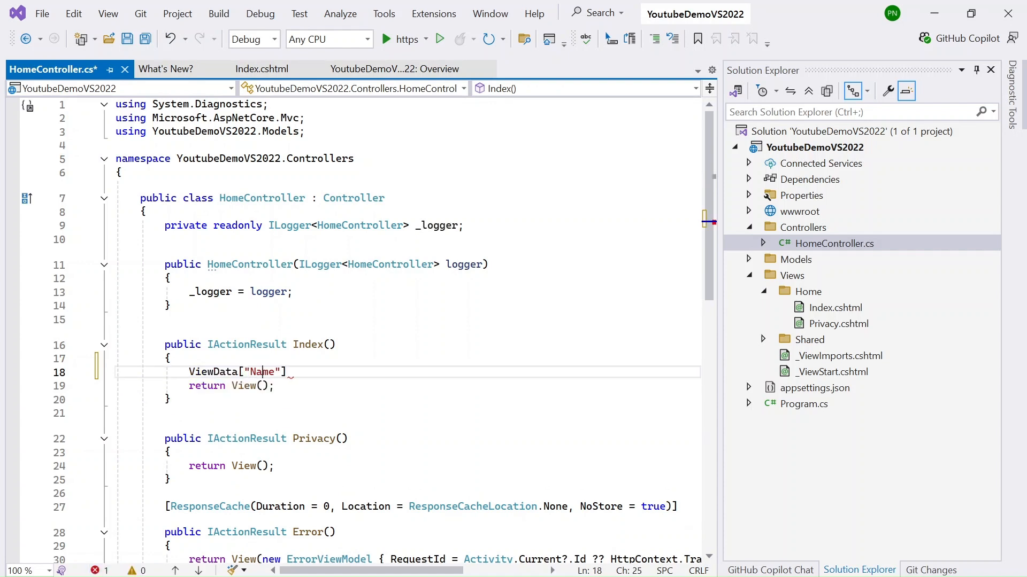
{"action": "key", "text": "Right"}
{"action": "type", "text": "="}
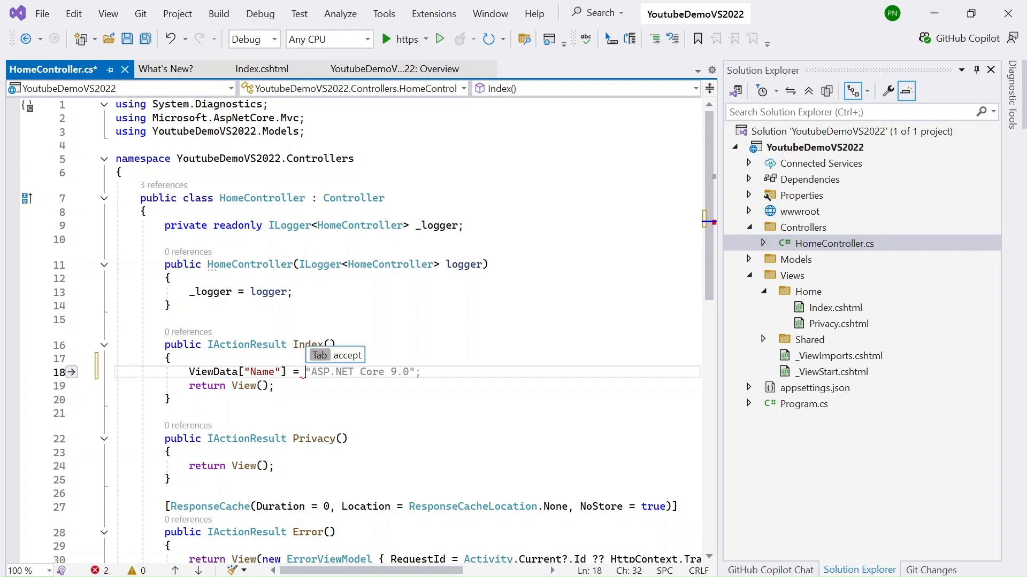
{"action": "key", "text": "Tab"}
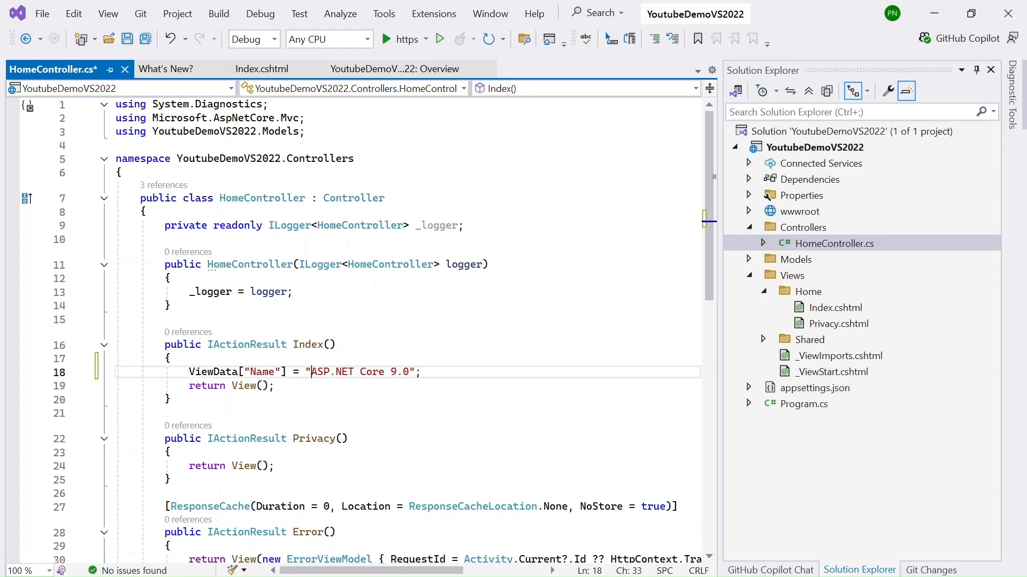
{"action": "key", "text": "Left"}
{"action": "key", "text": "Left"}
{"action": "key", "text": "Left"}
{"action": "key", "text": "shift+Home"}
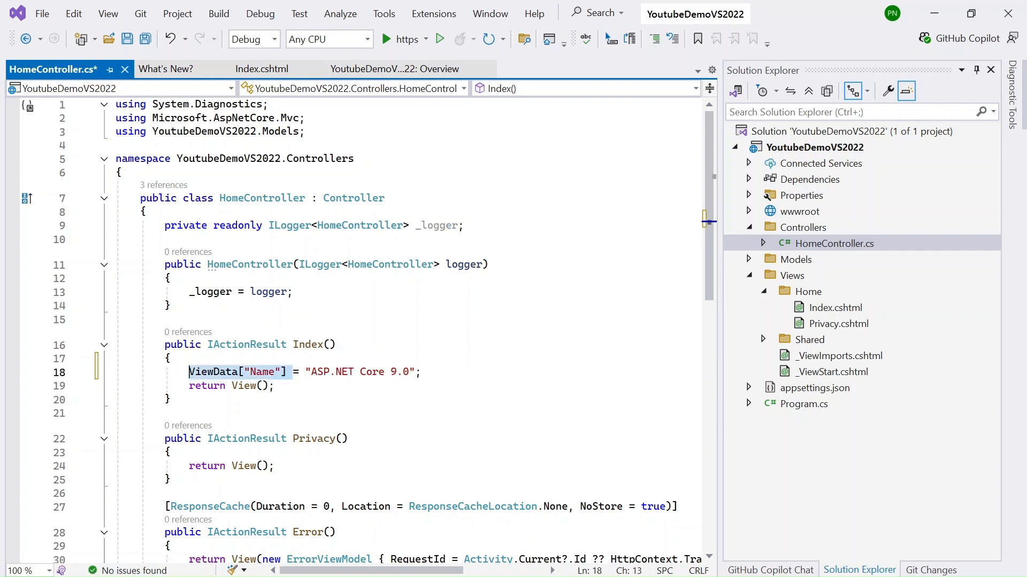
{"action": "left_click", "coordinate": [254, 73]}
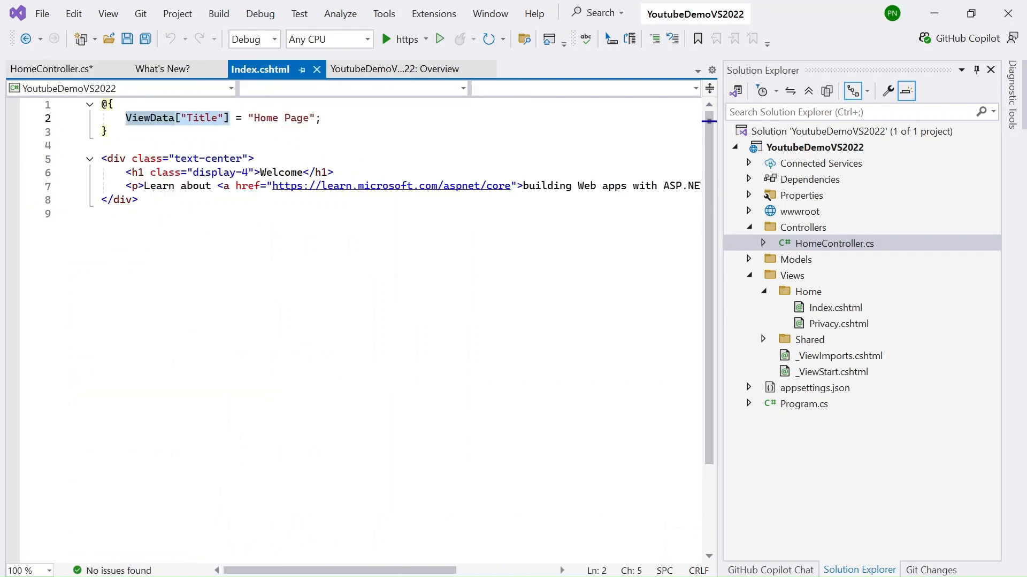
{"action": "left_click", "coordinate": [335, 173]}
{"action": "key", "text": "Return"}
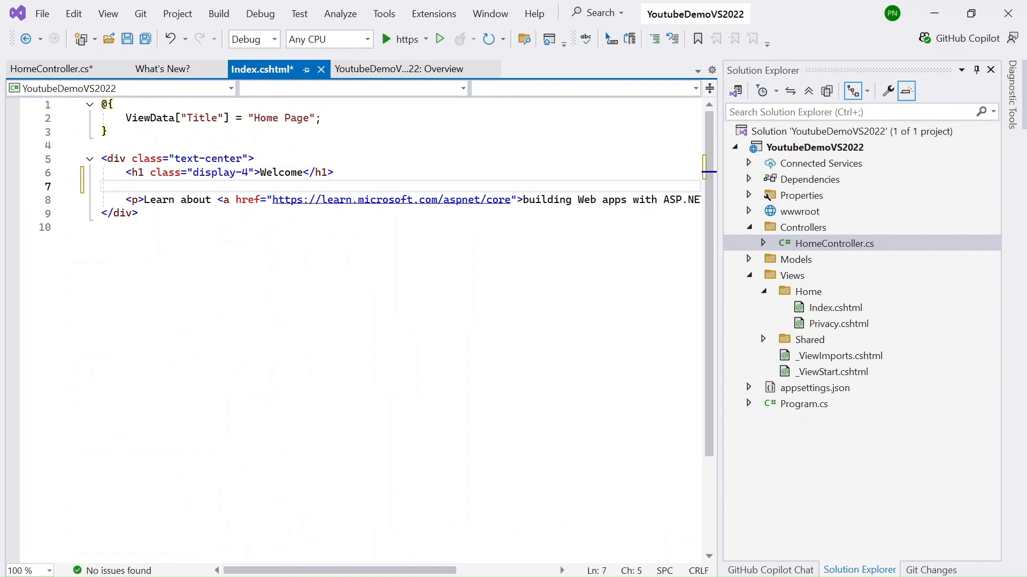
{"action": "key", "text": "Up"}
{"action": "key", "text": "ctrl+Right"}
{"action": "key", "text": "ctrl+Right"}
{"action": "key", "text": "ctrl+Right"}
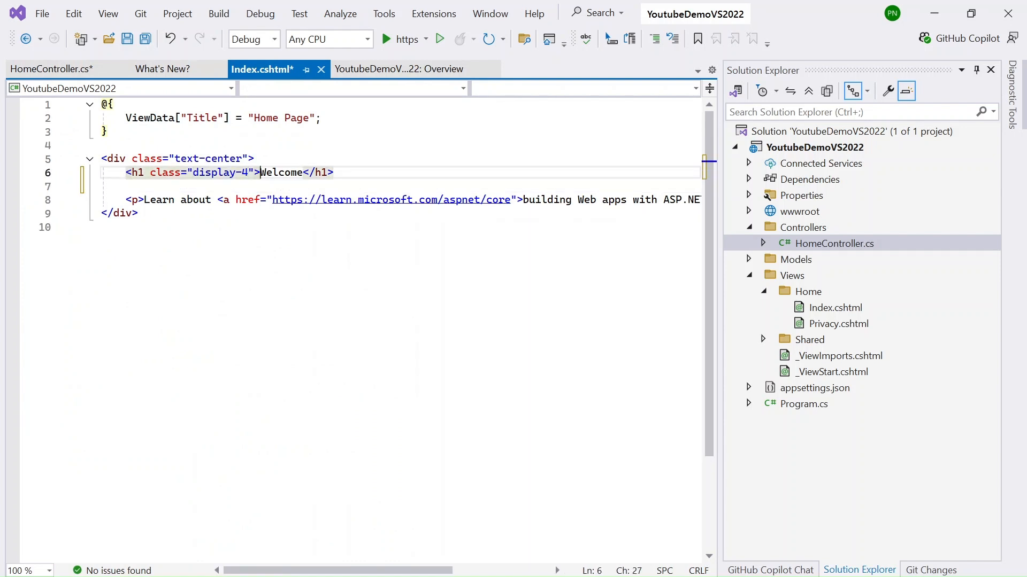
{"action": "type", "text": "@ViewData[\"Name\"]"}
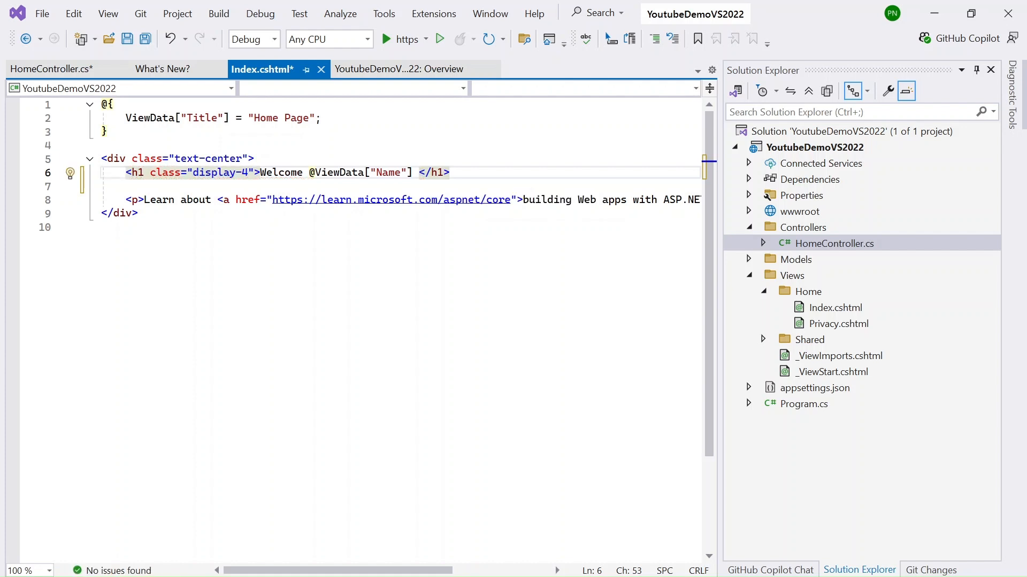
{"action": "key", "text": "ctrl+Left"}
{"action": "key", "text": "ctrl+Left"}
{"action": "key", "text": "ctrl+Left"}
{"action": "key", "text": "ctrl+Left"}
{"action": "key", "text": "ctrl+Left"}
{"action": "key", "text": "ctrl+Left"}
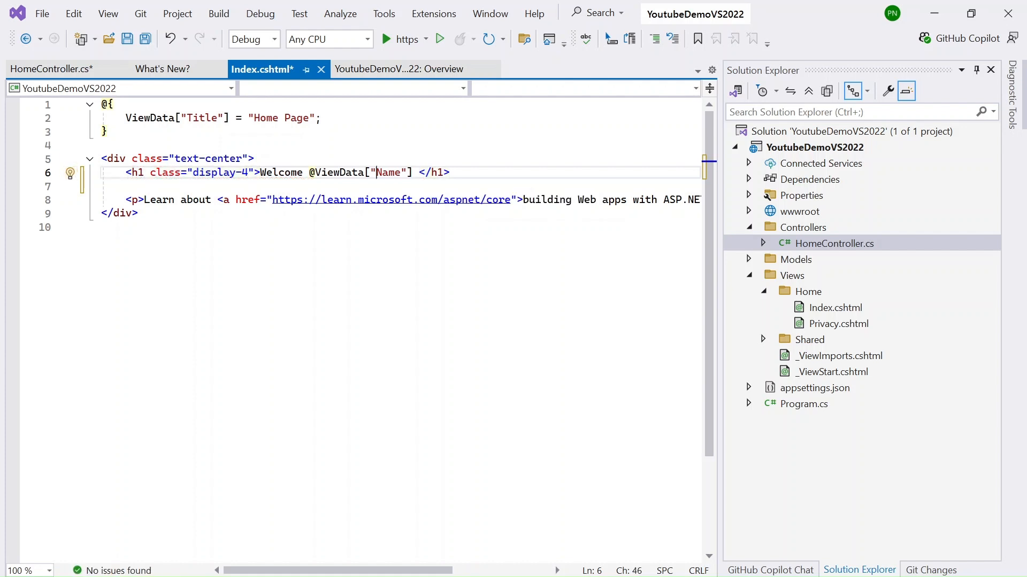
{"action": "key", "text": "ctrl+Right"}
{"action": "key", "text": "ctrl+Right"}
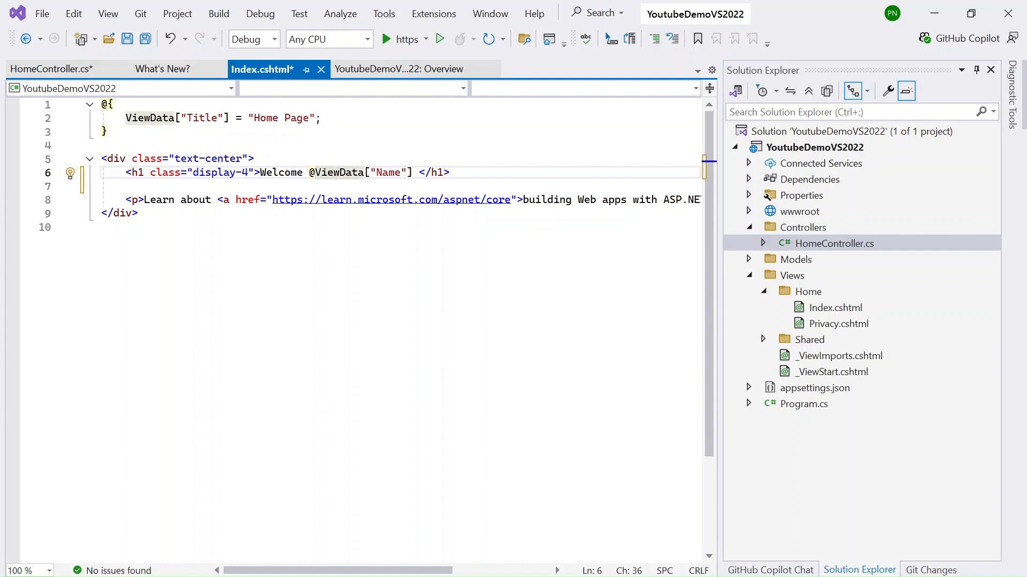
- Run the app with the https profile to check the edited heading on the home page
{"action": "left_click", "coordinate": [390, 40]}
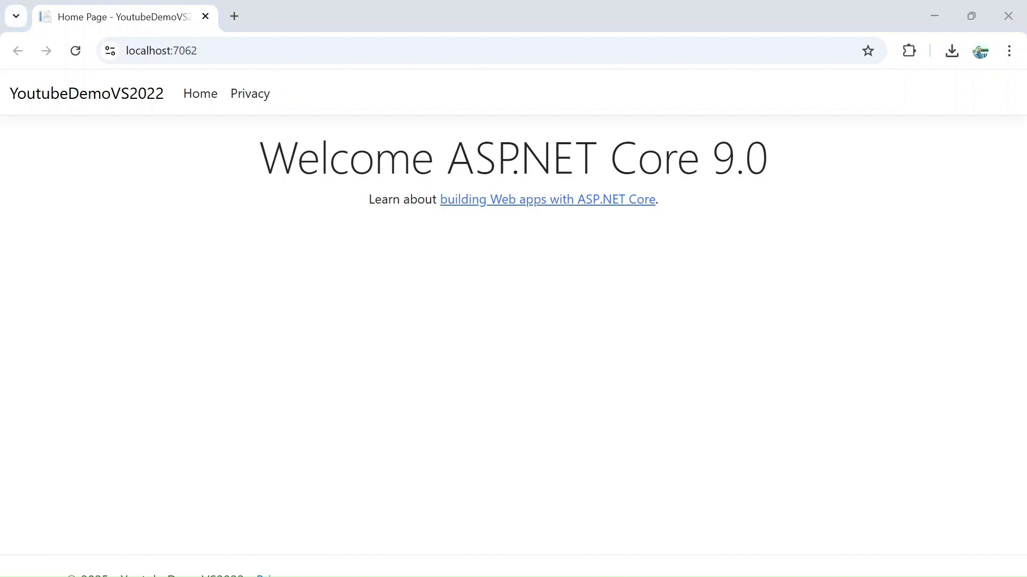
- Switch to Visual Studio Installer and open the individual components list for modifying Visual Studio Community 2022
{"action": "key", "text": "alt+Tab"}
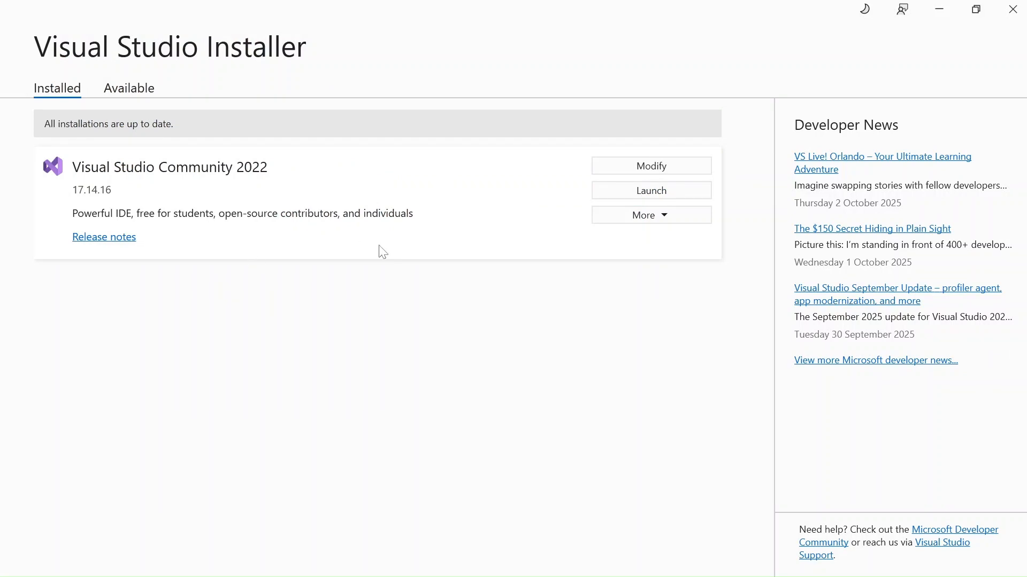
{"action": "left_click", "coordinate": [647, 162]}
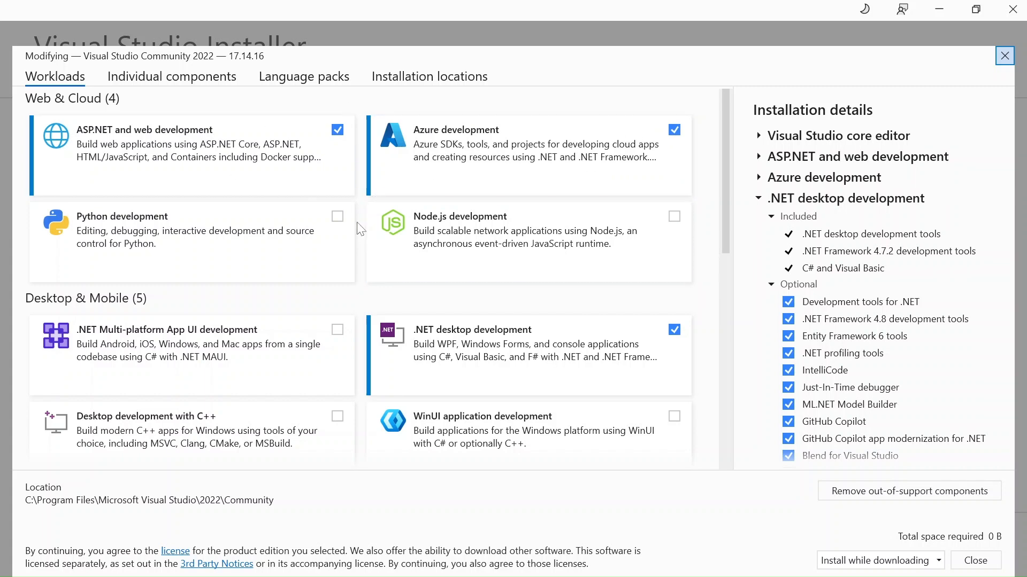
{"action": "left_click", "coordinate": [184, 81]}
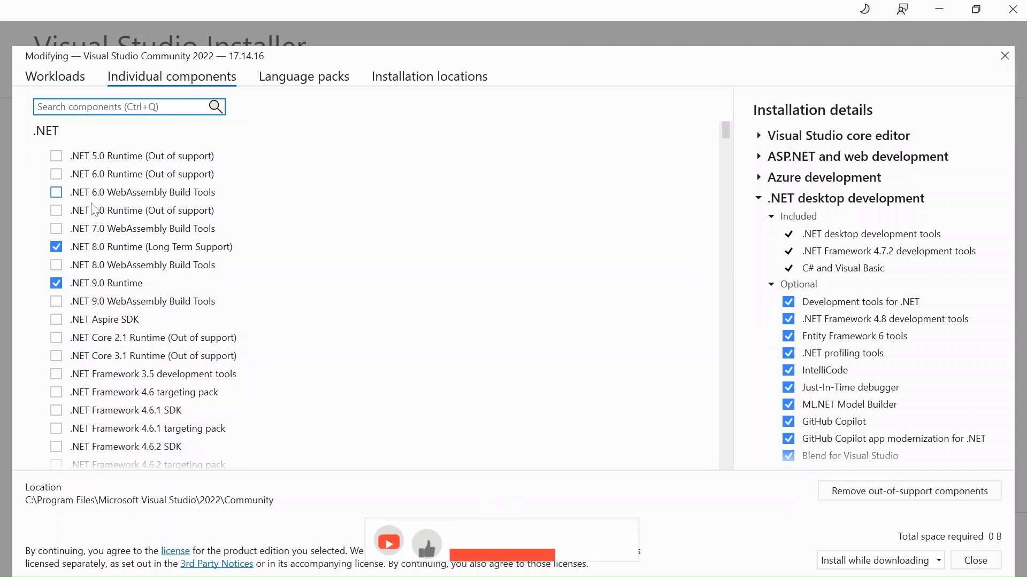